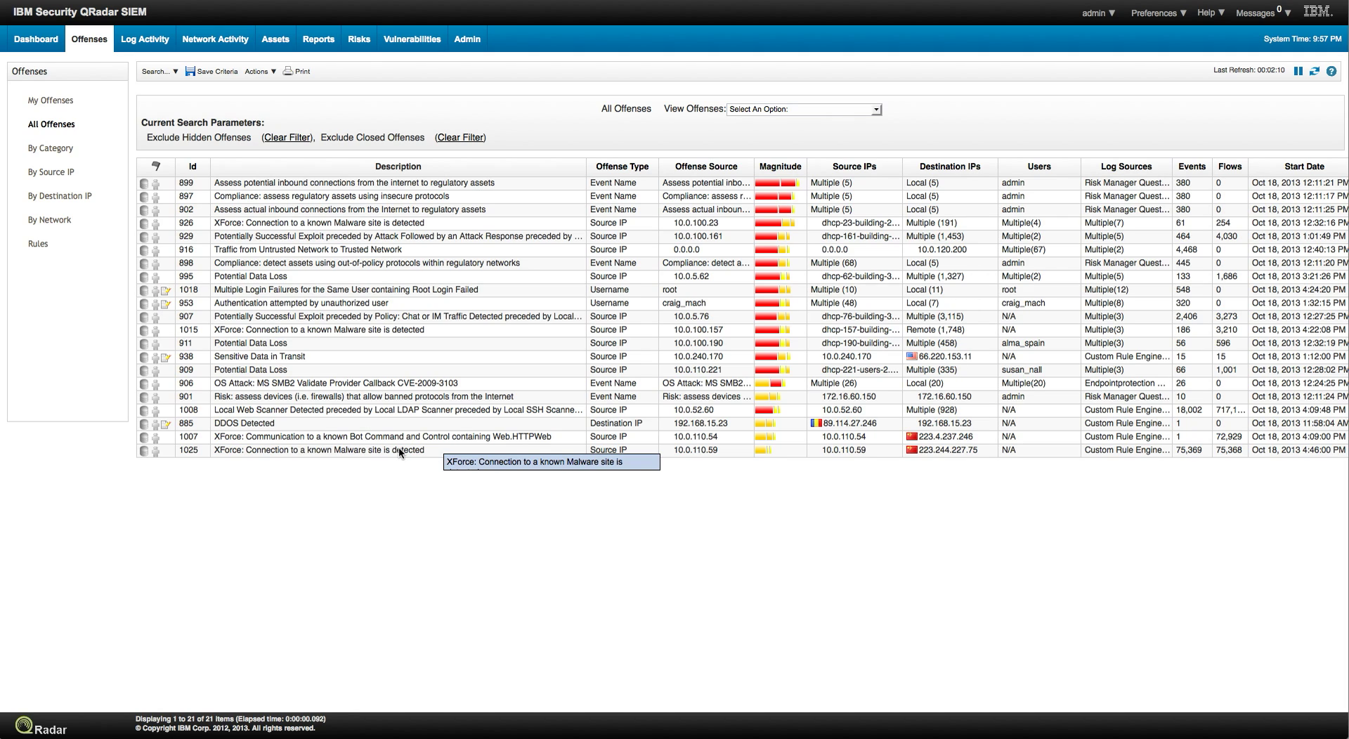
# Open offense 1025, review its summary, and display the rules contributing to it
pyautogui.doubleClick(299, 450)
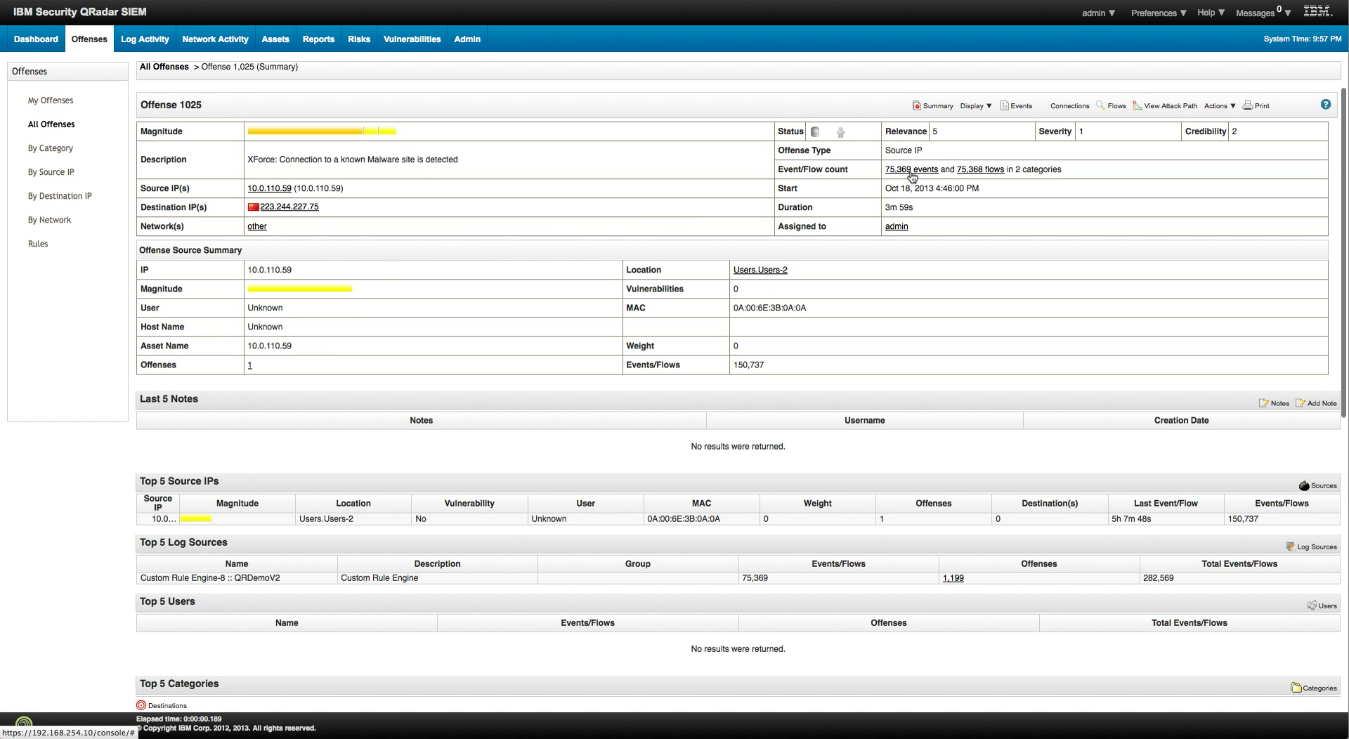
pyautogui.scroll(-6, 591, 340)
pyautogui.scroll(6, 591, 337)
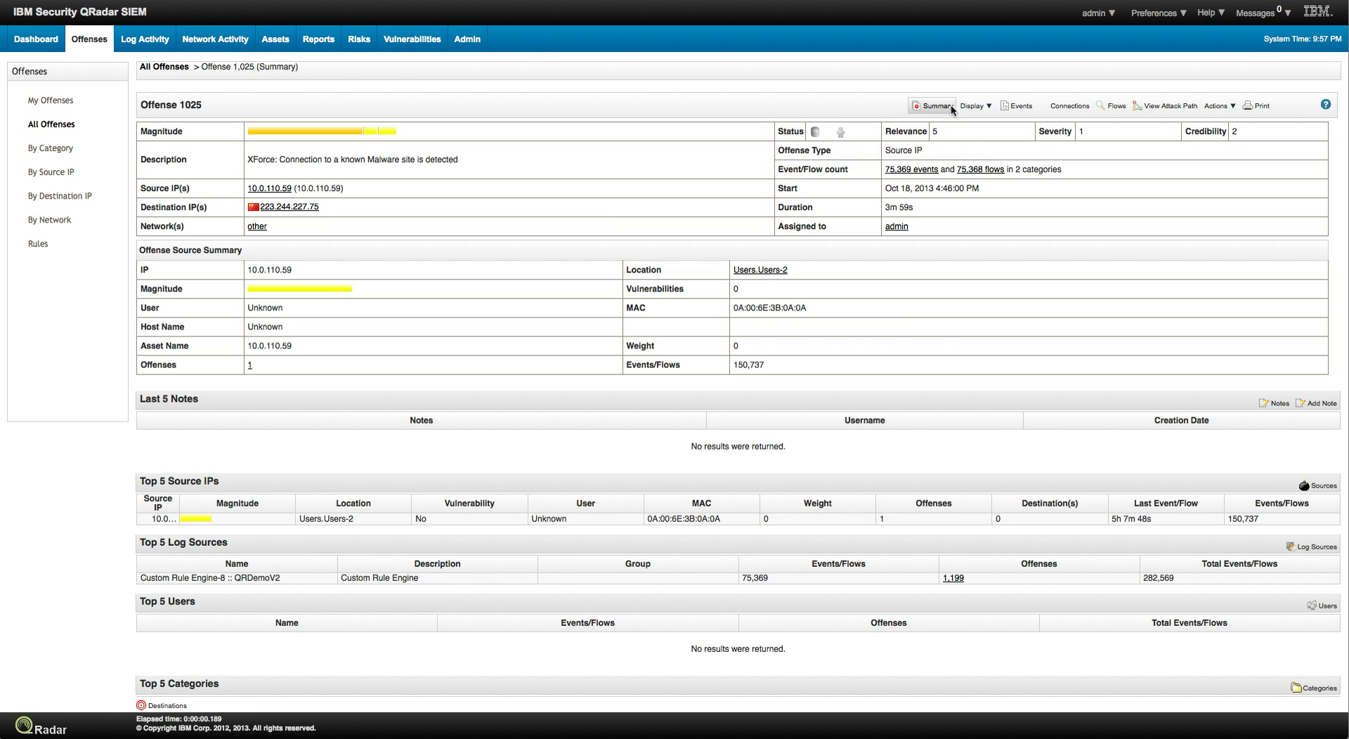
pyautogui.click(975, 107)
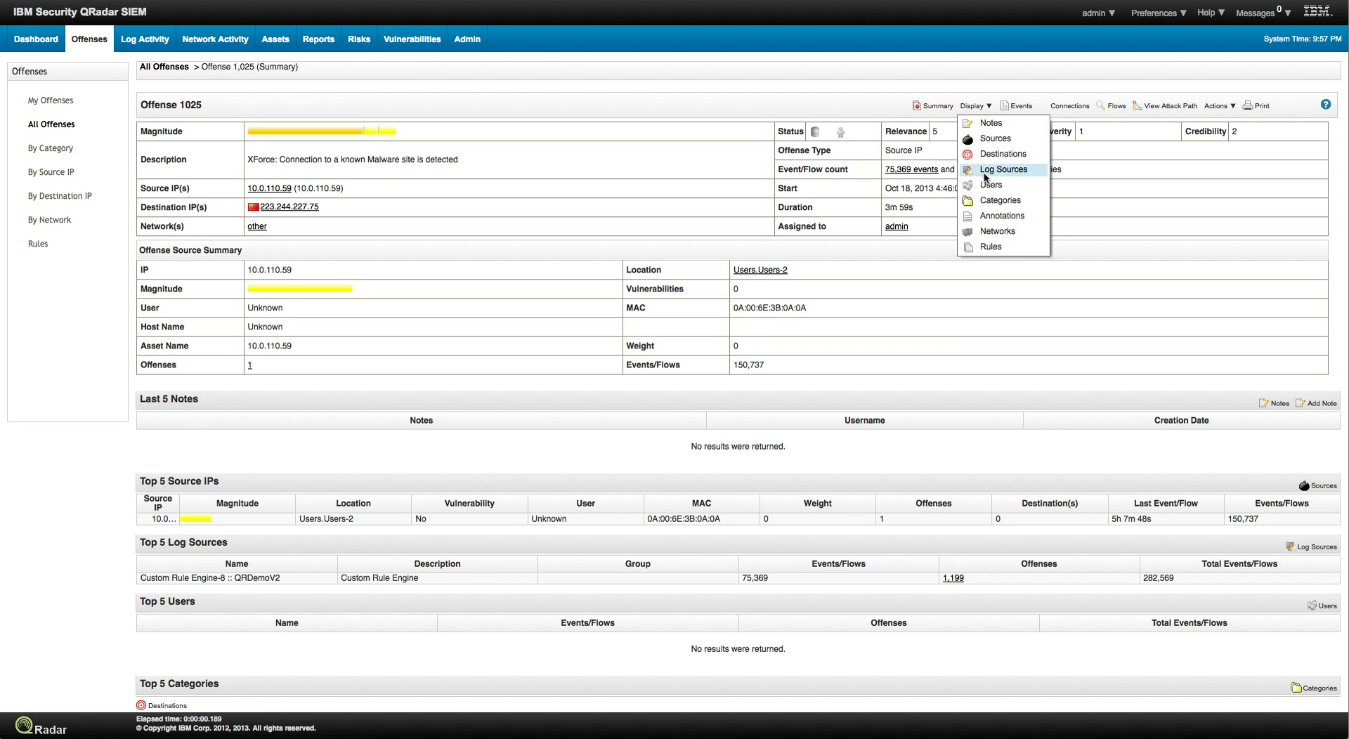
pyautogui.click(993, 248)
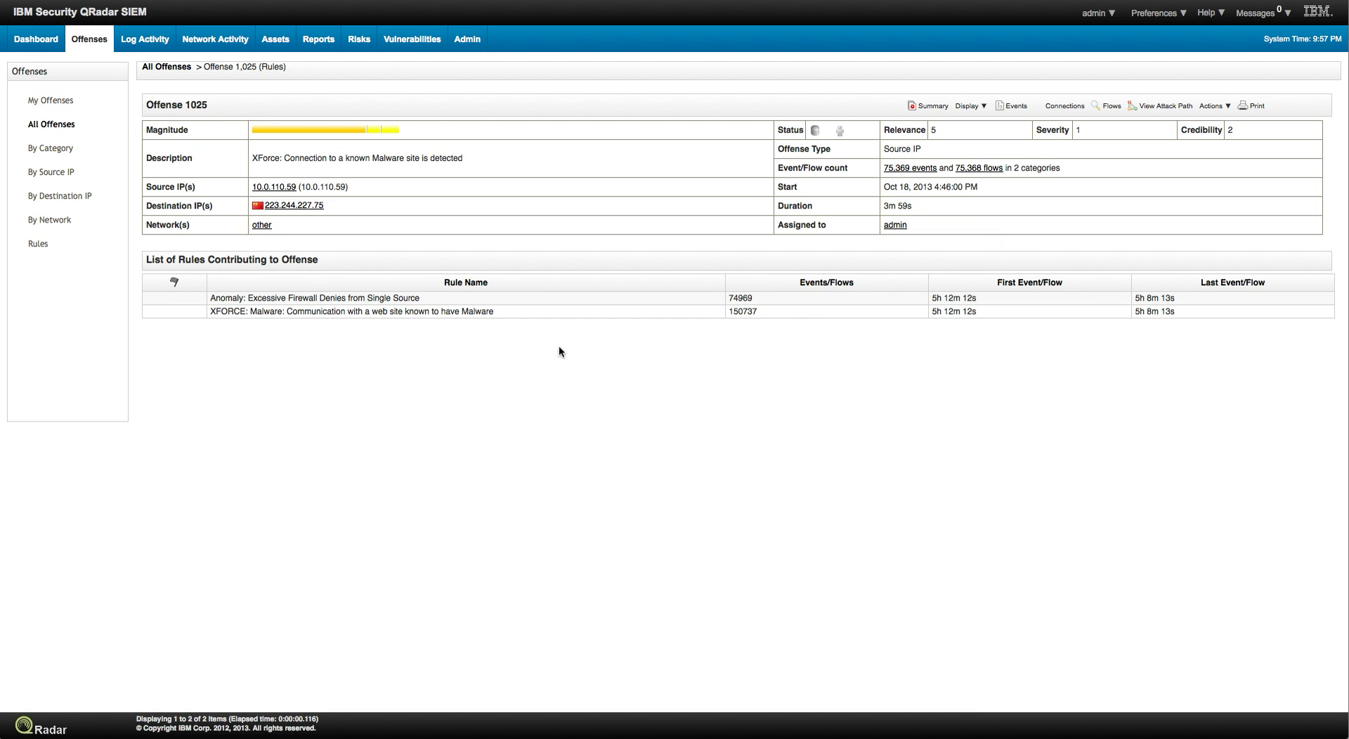
# Inspect the test conditions of the XFORCE malware website communication rule and close it without saving
pyautogui.doubleClick(339, 311)
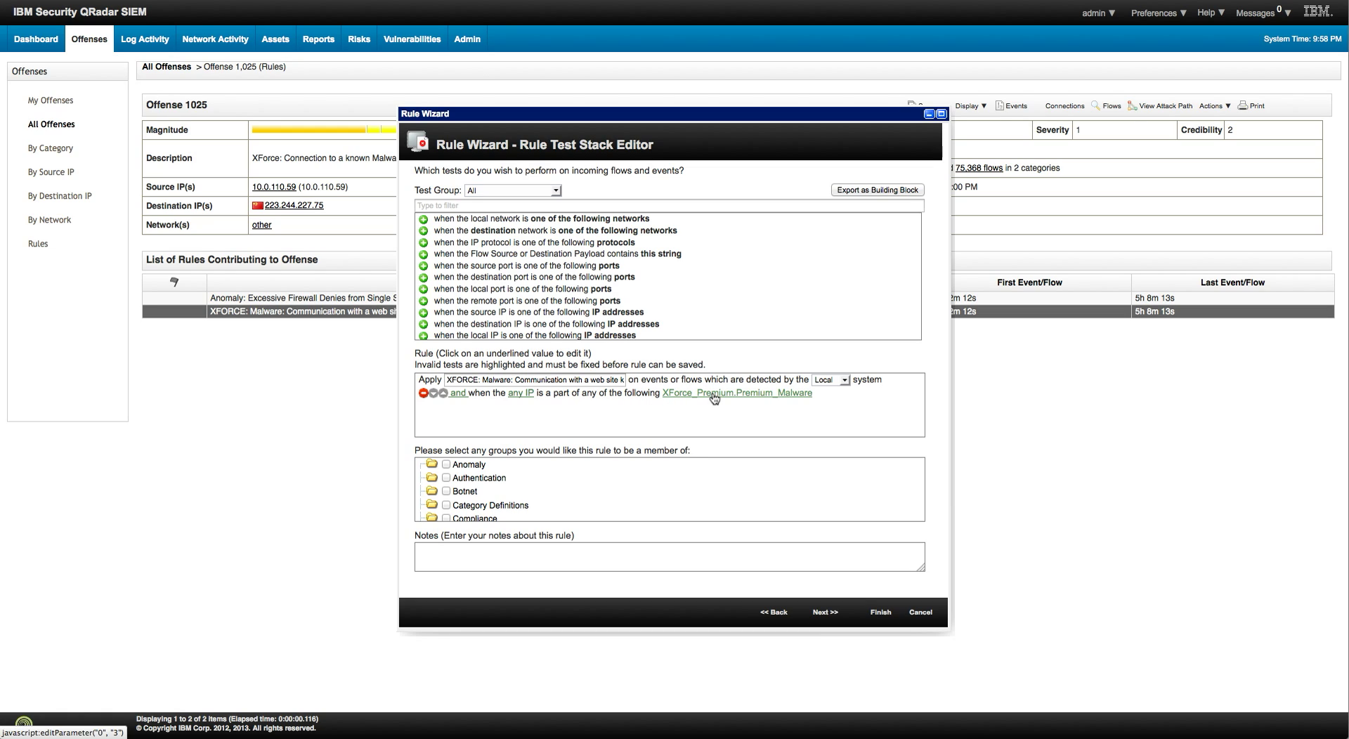
pyautogui.click(920, 612)
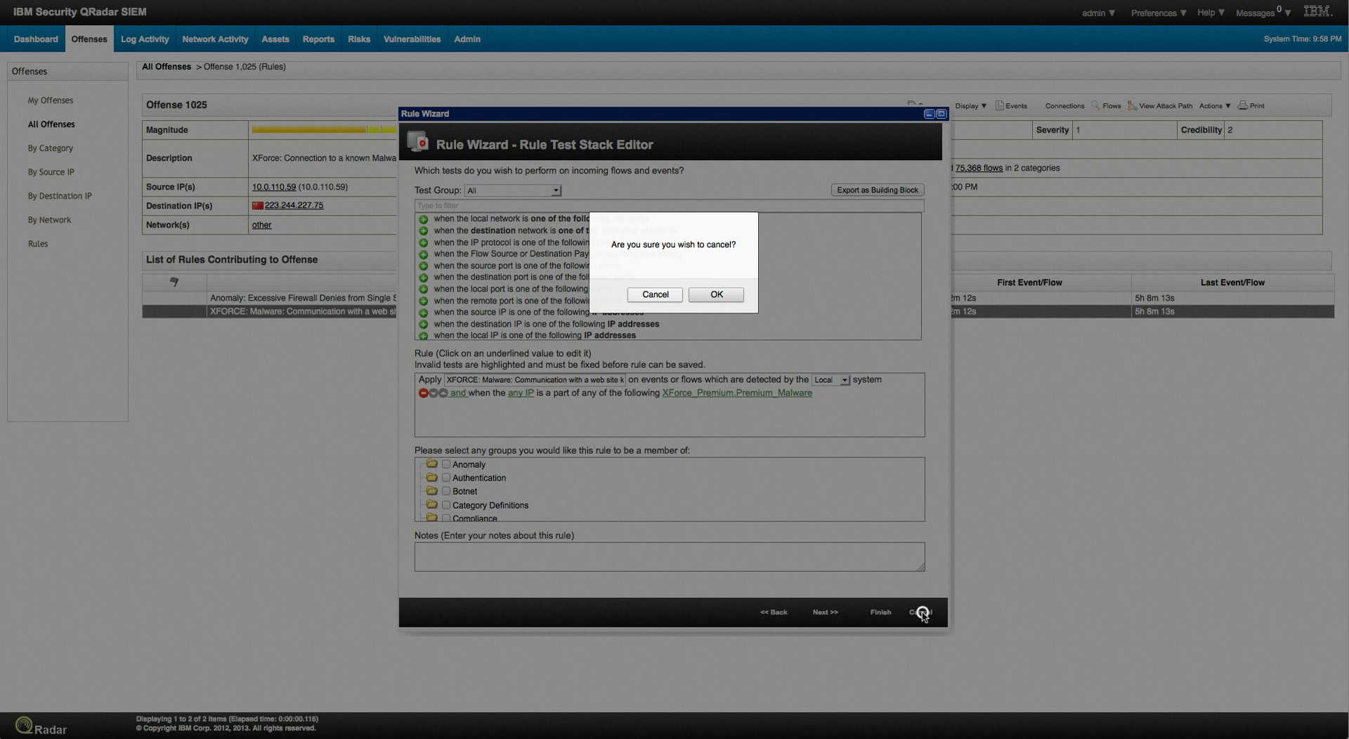
pyautogui.click(730, 295)
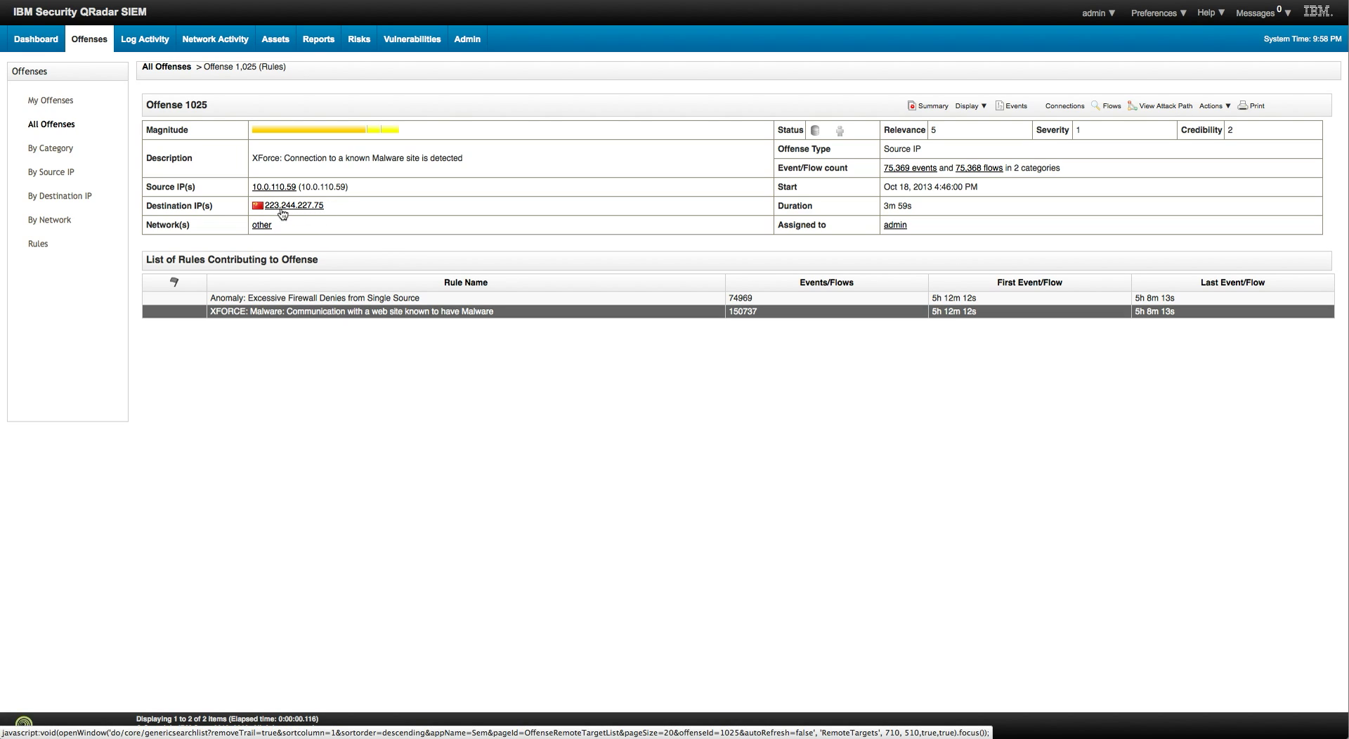
# Check the location details of offense 1025's destination IP, view the offense's attack path, and close the topology window
pyautogui.moveTo(288, 213)
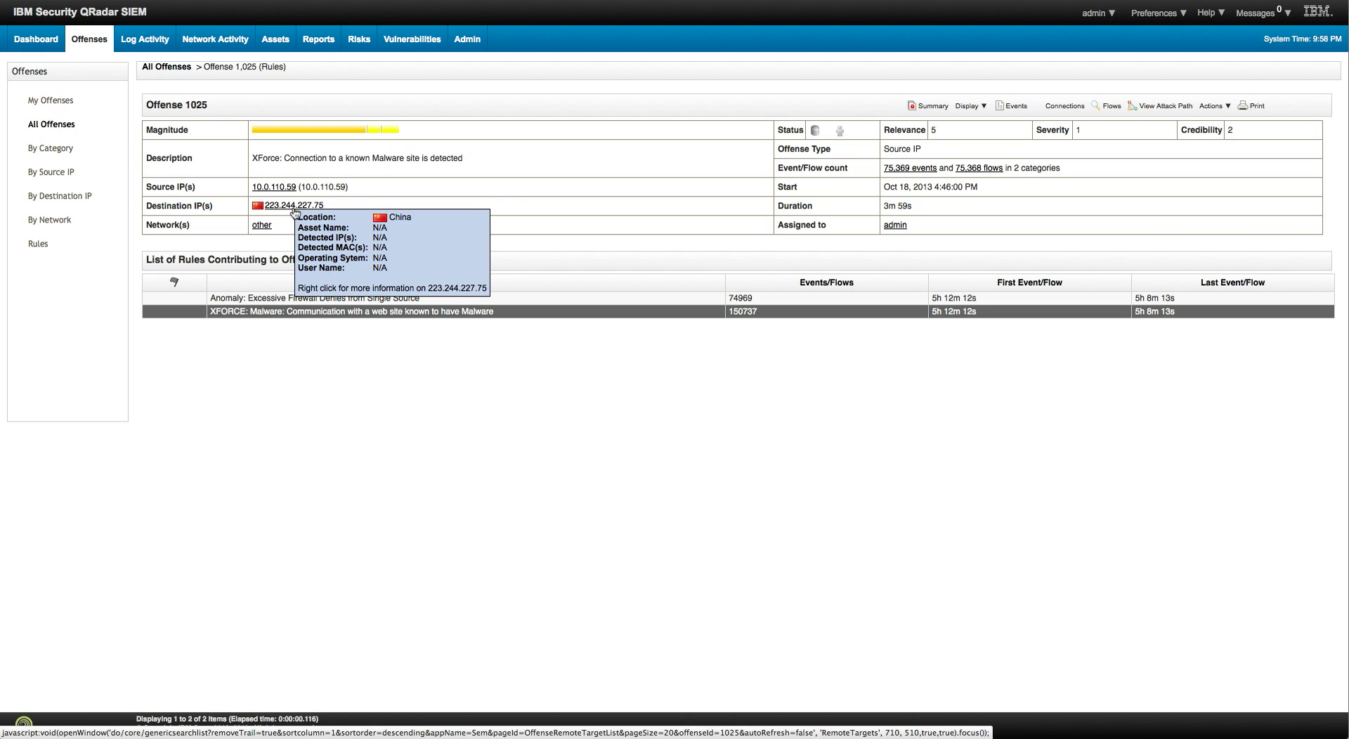
pyautogui.click(1144, 107)
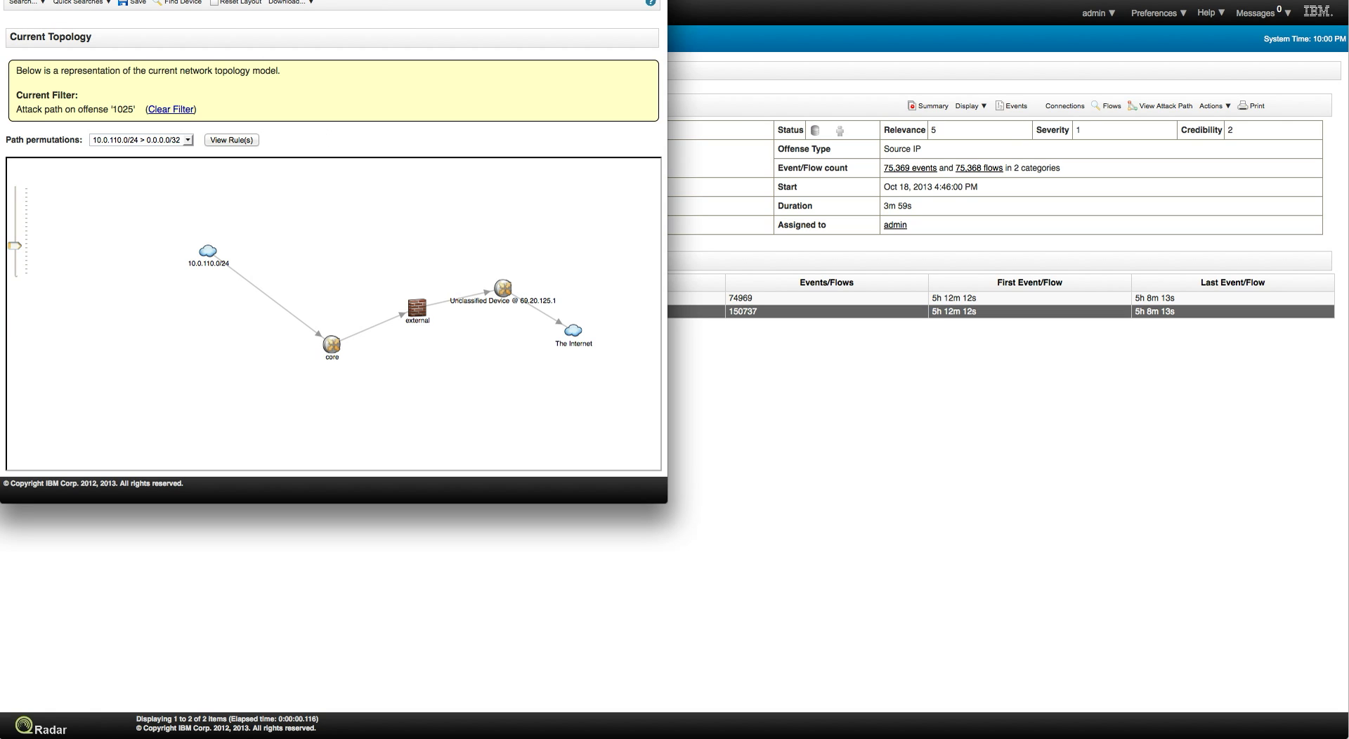
pyautogui.press('super+w')
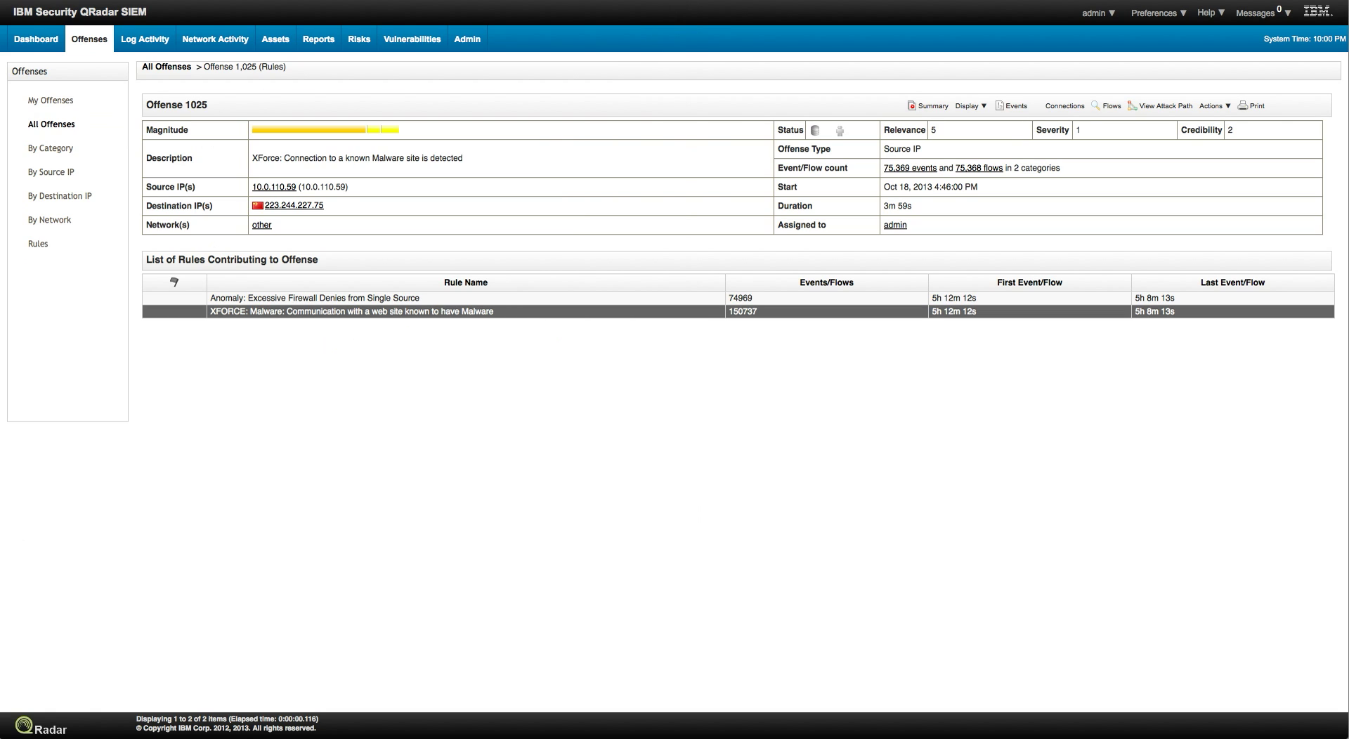
# Return to the list of all offenses, open the DDOS Detected offense 885, and display its contributing rules
pyautogui.click(172, 67)
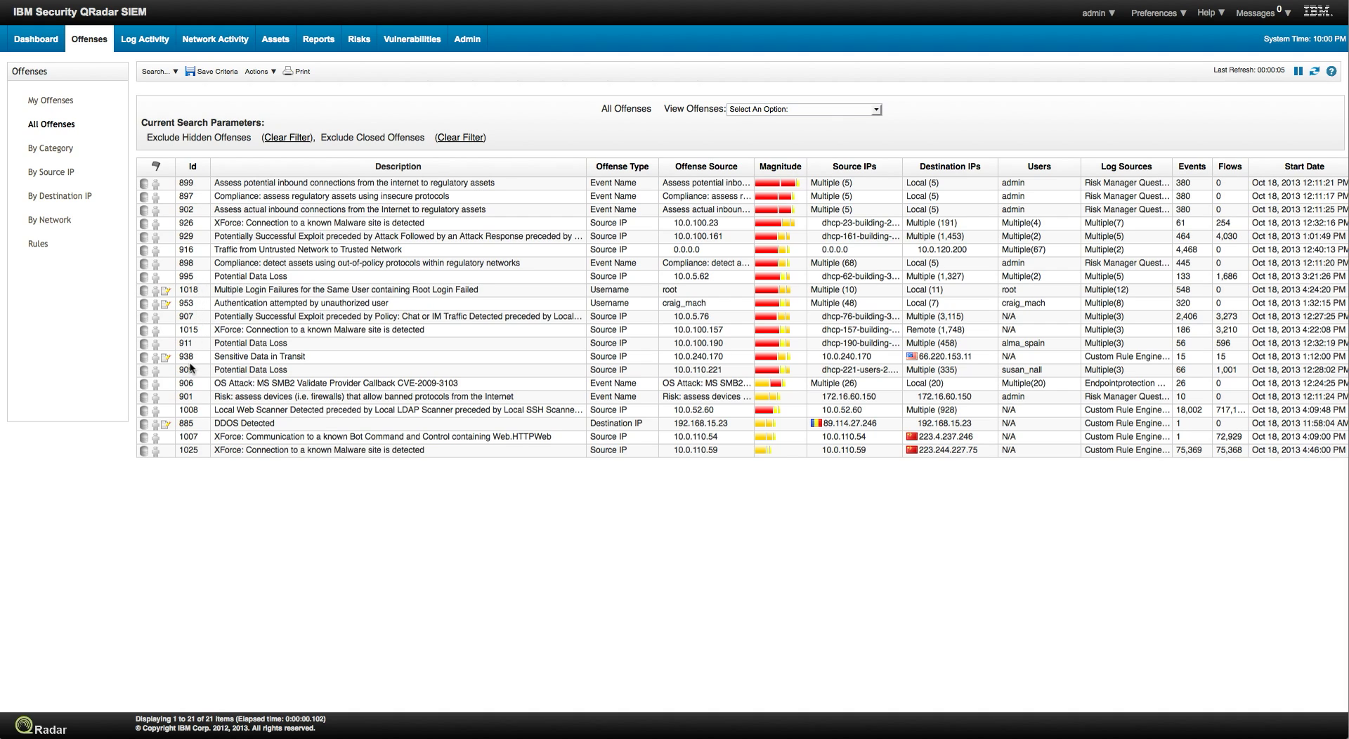
pyautogui.doubleClick(193, 423)
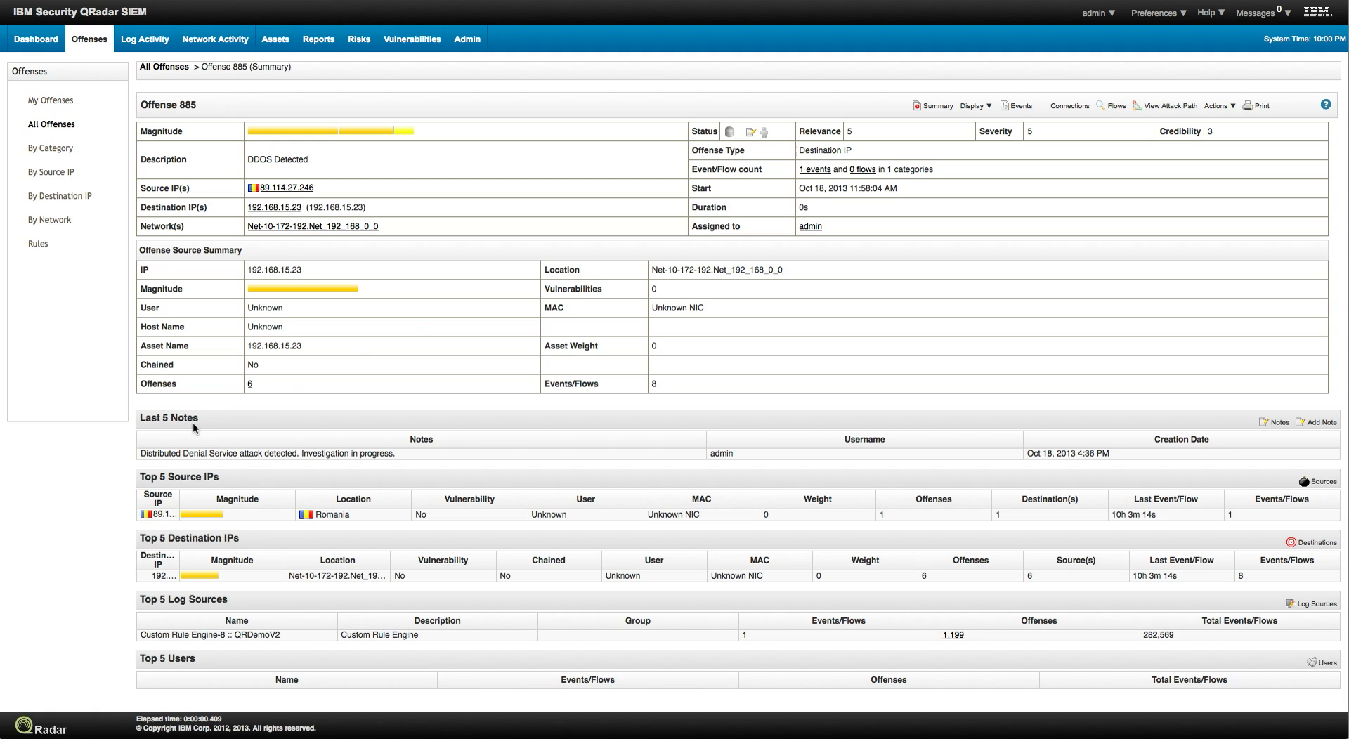
pyautogui.click(975, 106)
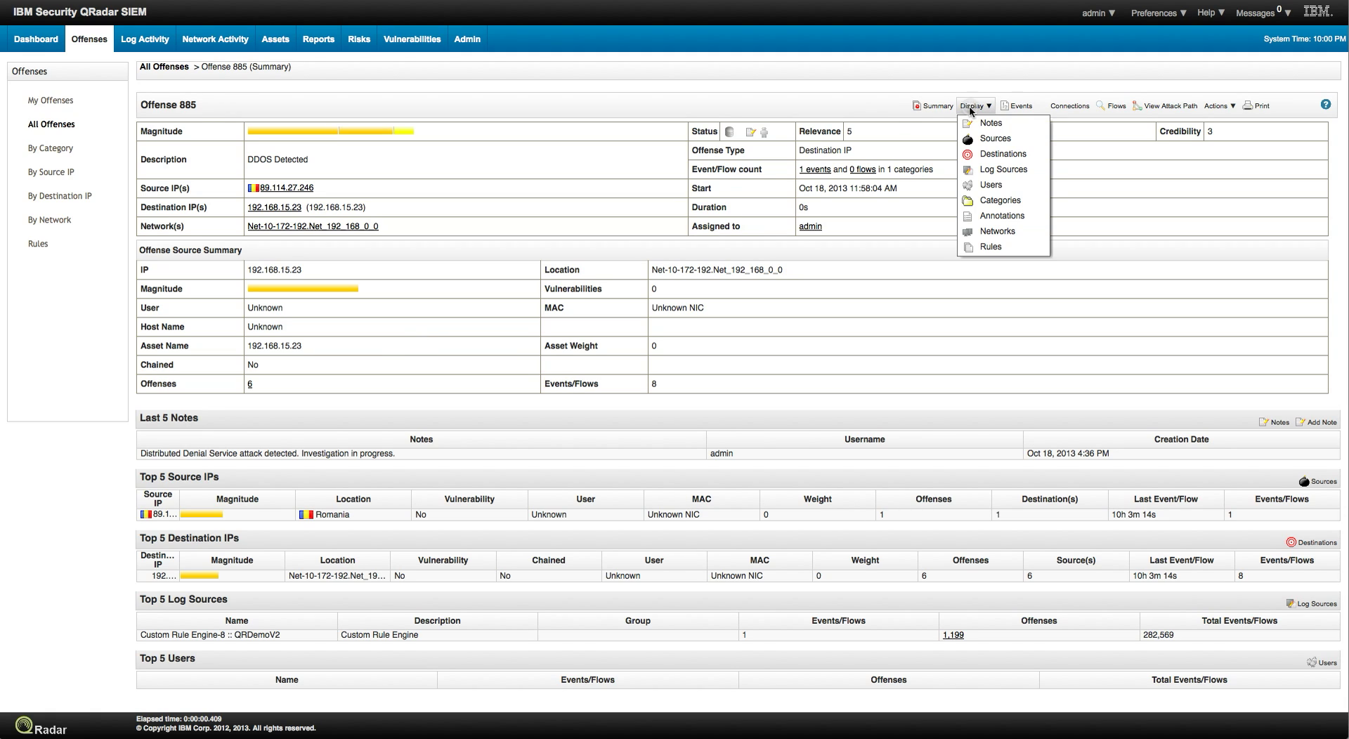
pyautogui.click(986, 248)
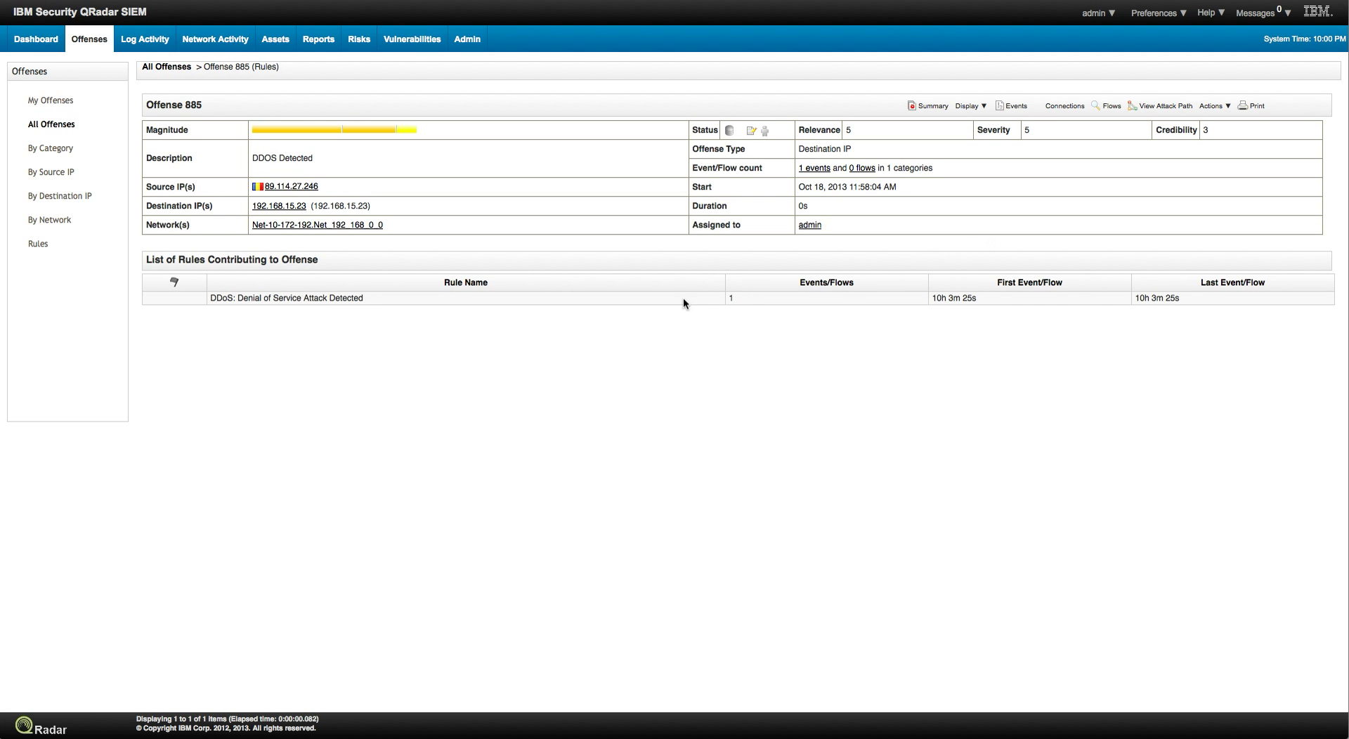
# Open the rule "DDoS: Denial of Service Attack Detected" and browse its conditions and the available flow tests
pyautogui.moveTo(260, 191)
pyautogui.doubleClick(326, 298)
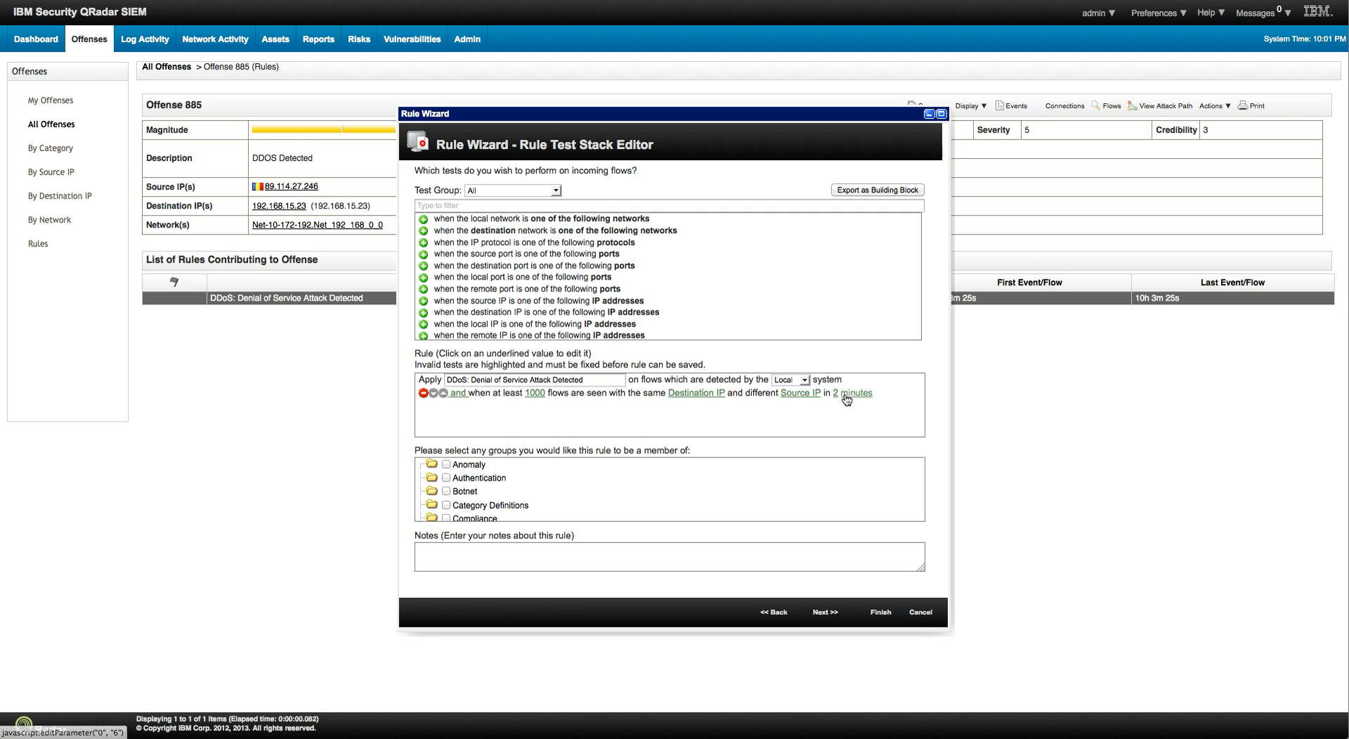
pyautogui.click(543, 380)
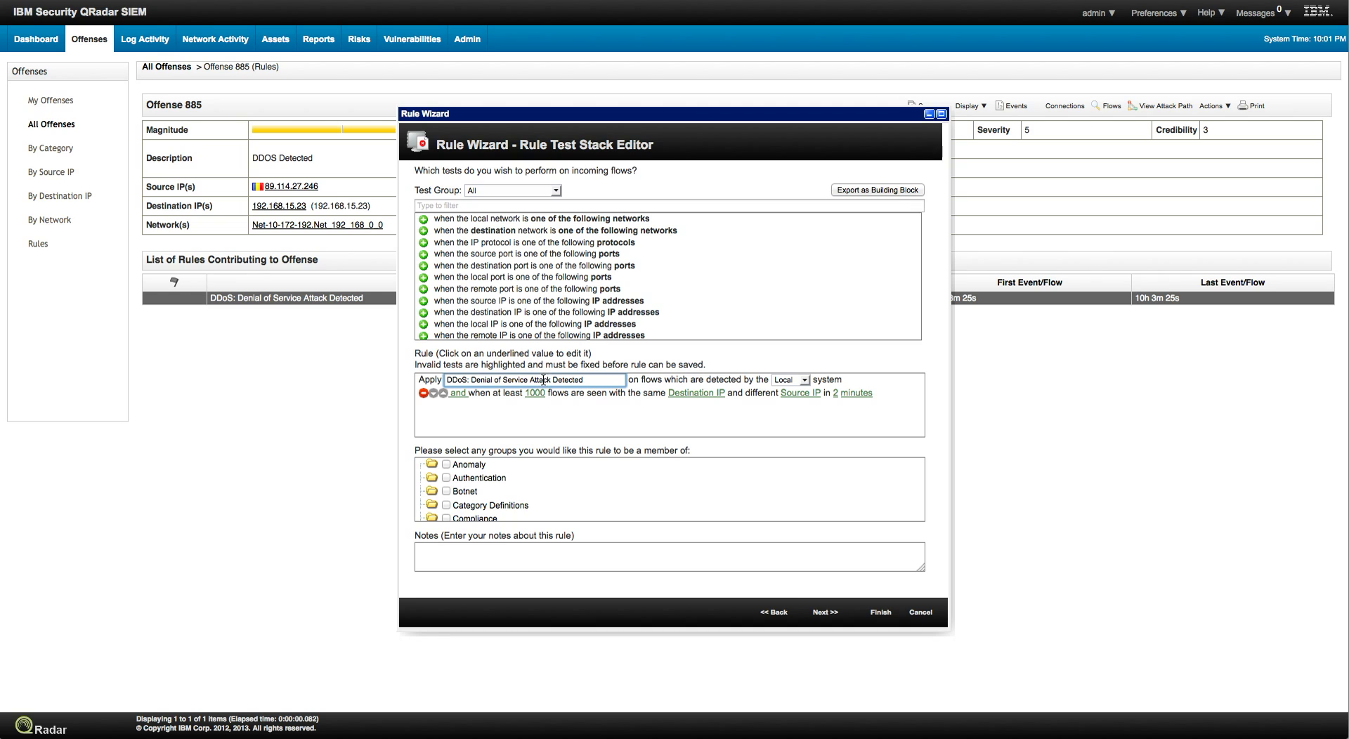
pyautogui.scroll(-2, 615, 267)
pyautogui.scroll(-6, 615, 268)
pyautogui.scroll(-6, 614, 264)
pyautogui.scroll(-3, 615, 267)
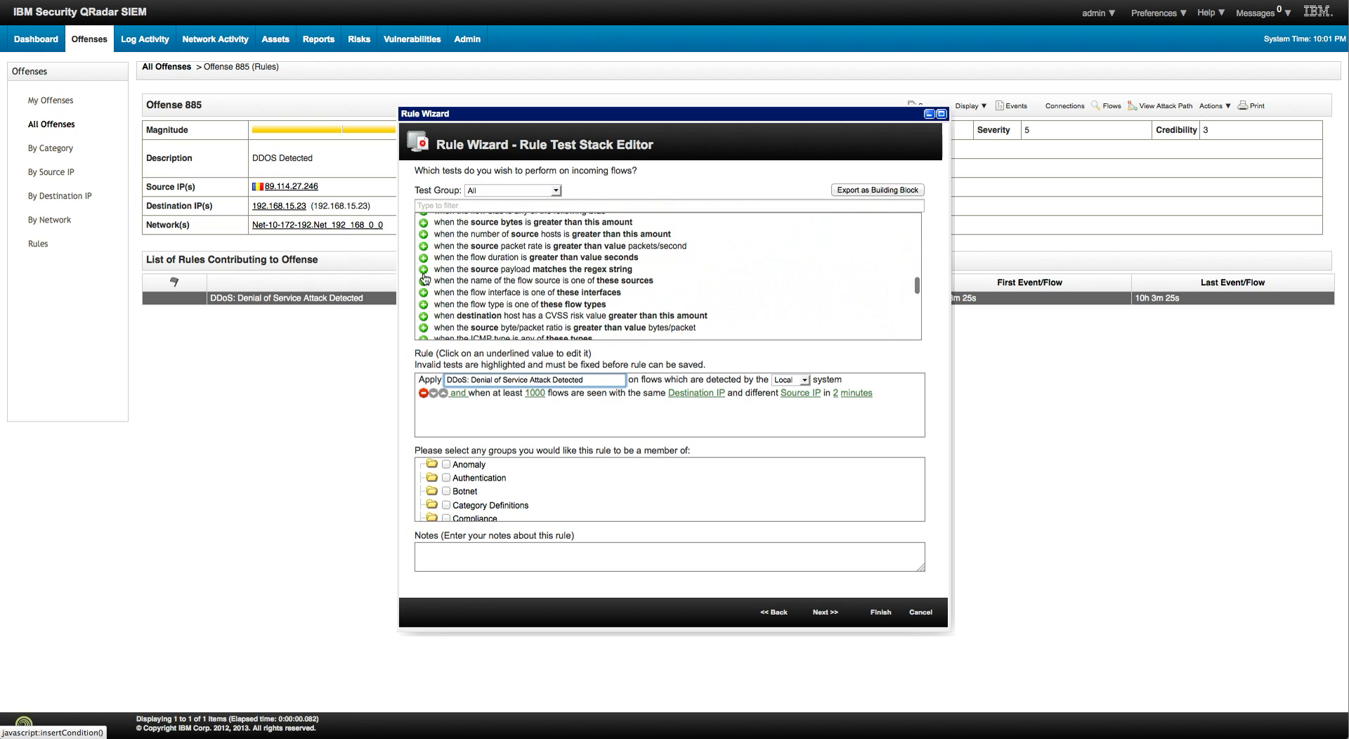
pyautogui.scroll(-8, 515, 283)
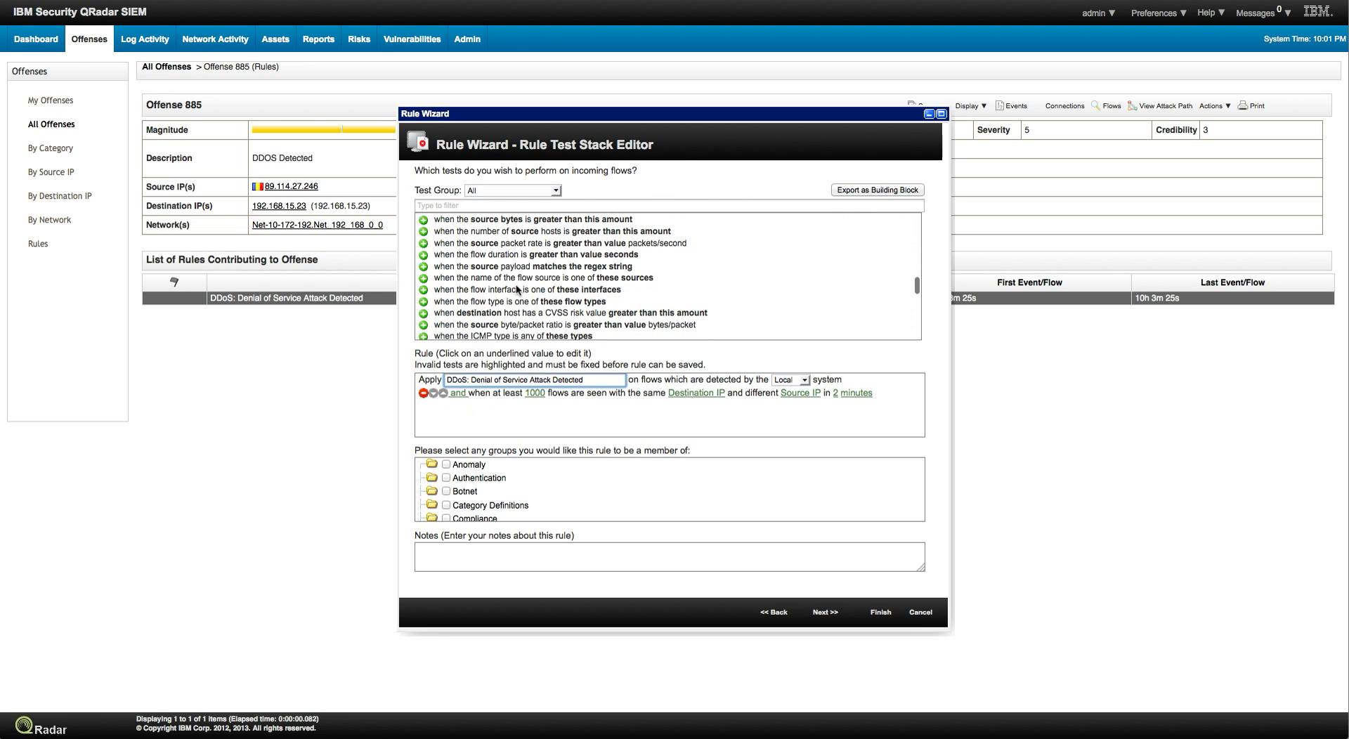
pyautogui.scroll(6, 515, 284)
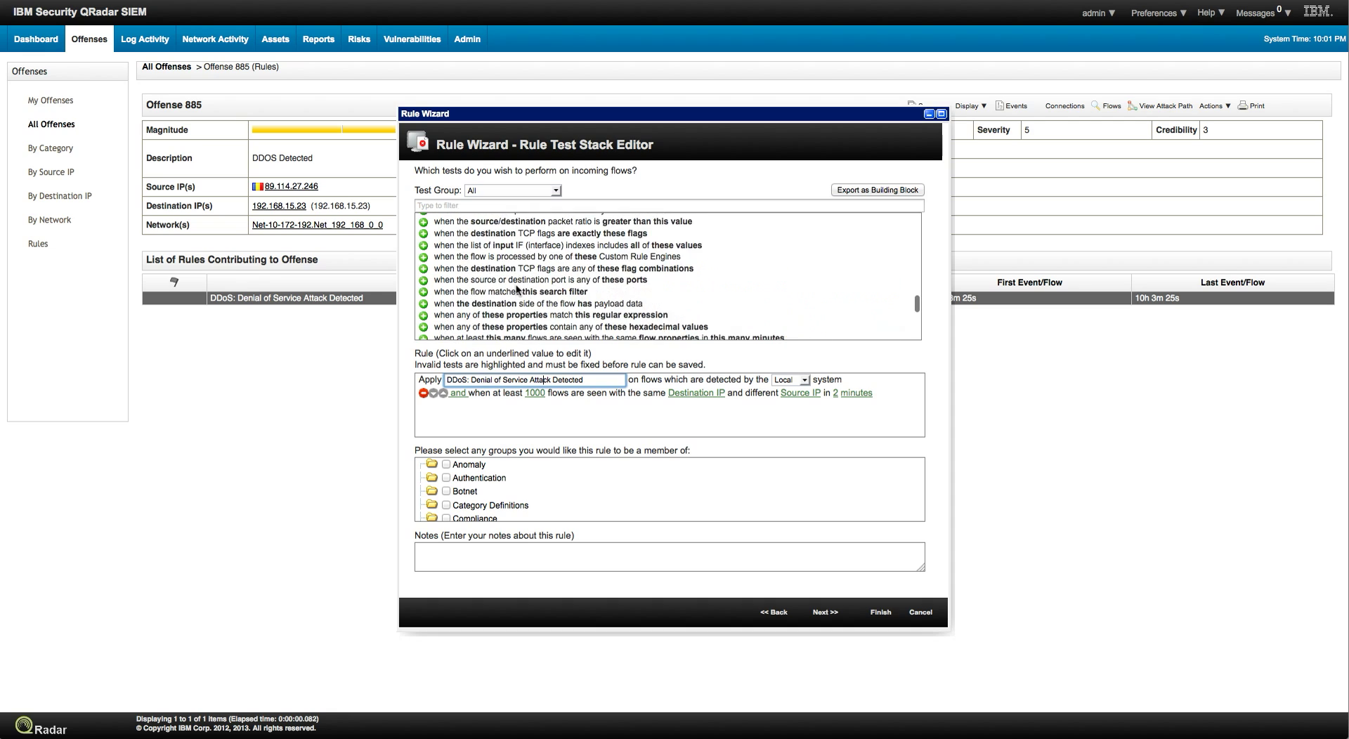
pyautogui.scroll(4, 517, 287)
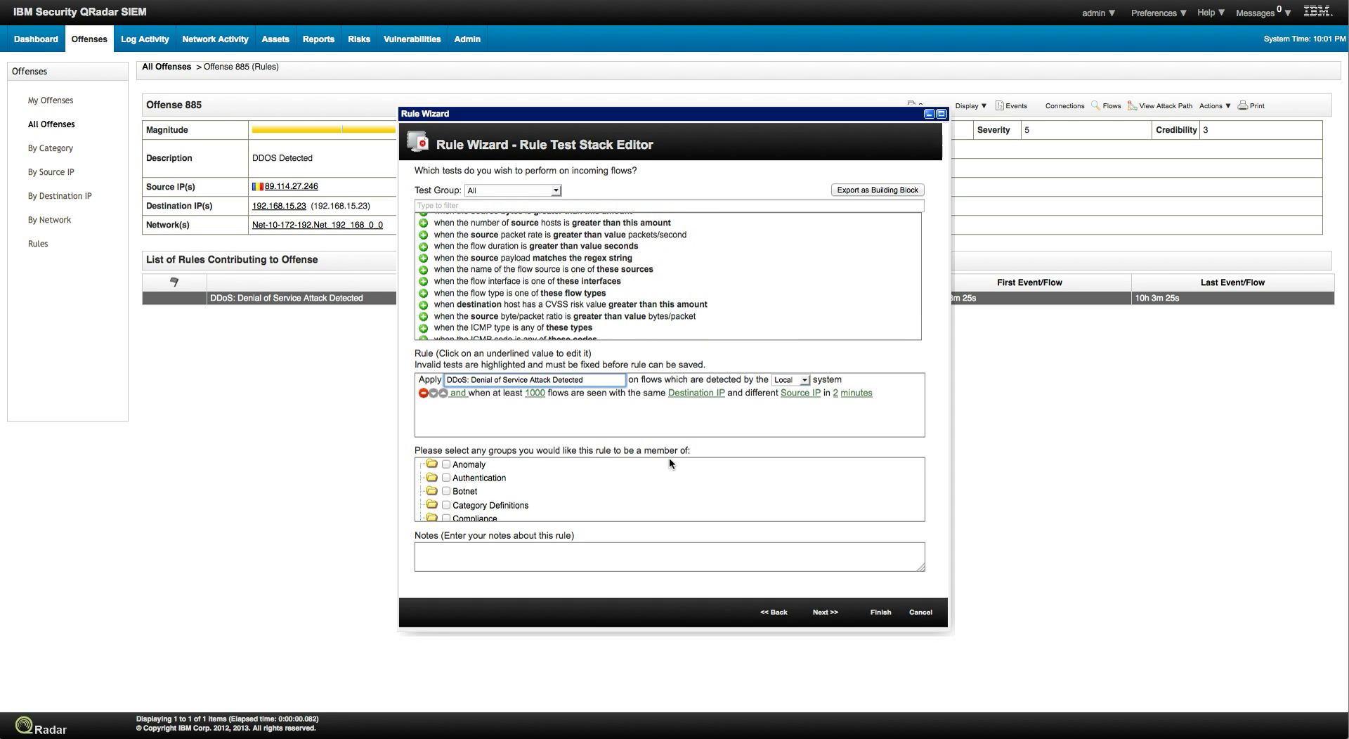
# Review the DDoS rule's response settings, including the options for making the detected flow part of an offense, and close the rule without saving
pyautogui.click(822, 613)
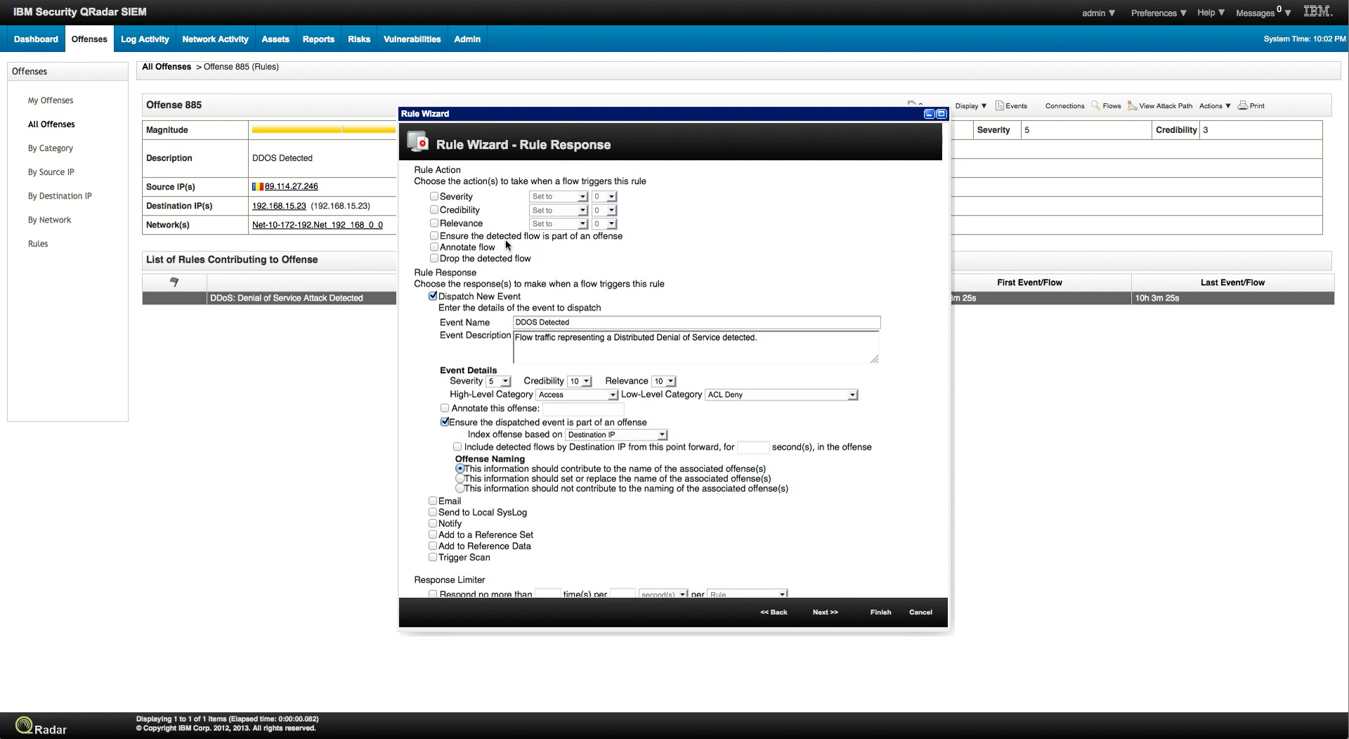
pyautogui.click(434, 236)
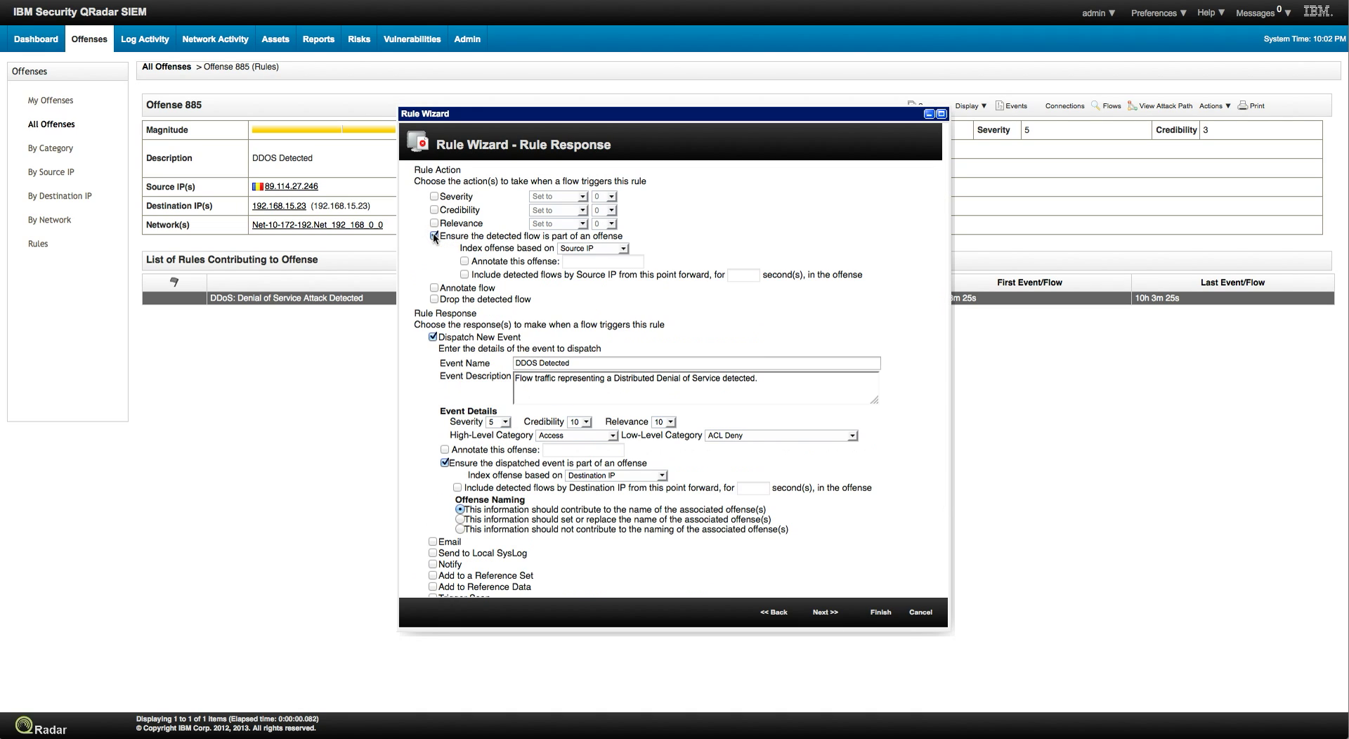
pyautogui.click(434, 236)
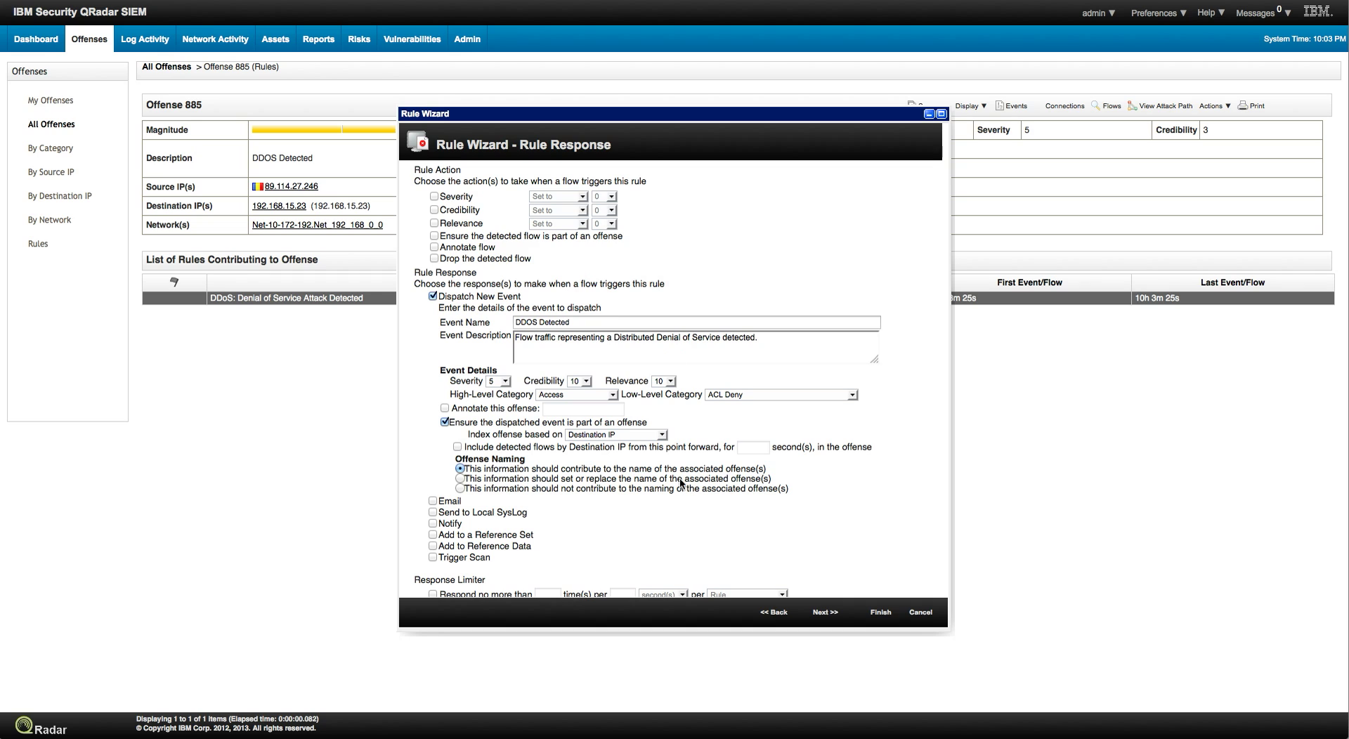
pyautogui.click(920, 613)
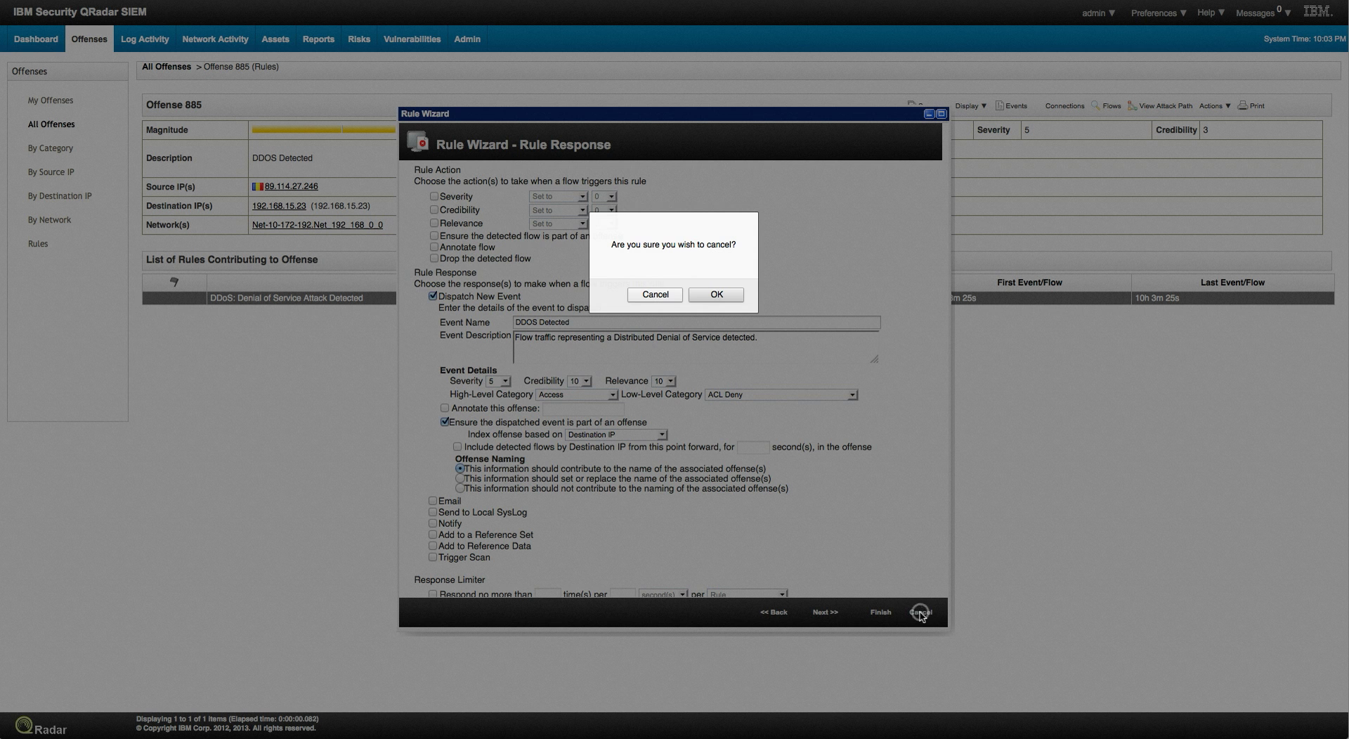
pyautogui.click(710, 292)
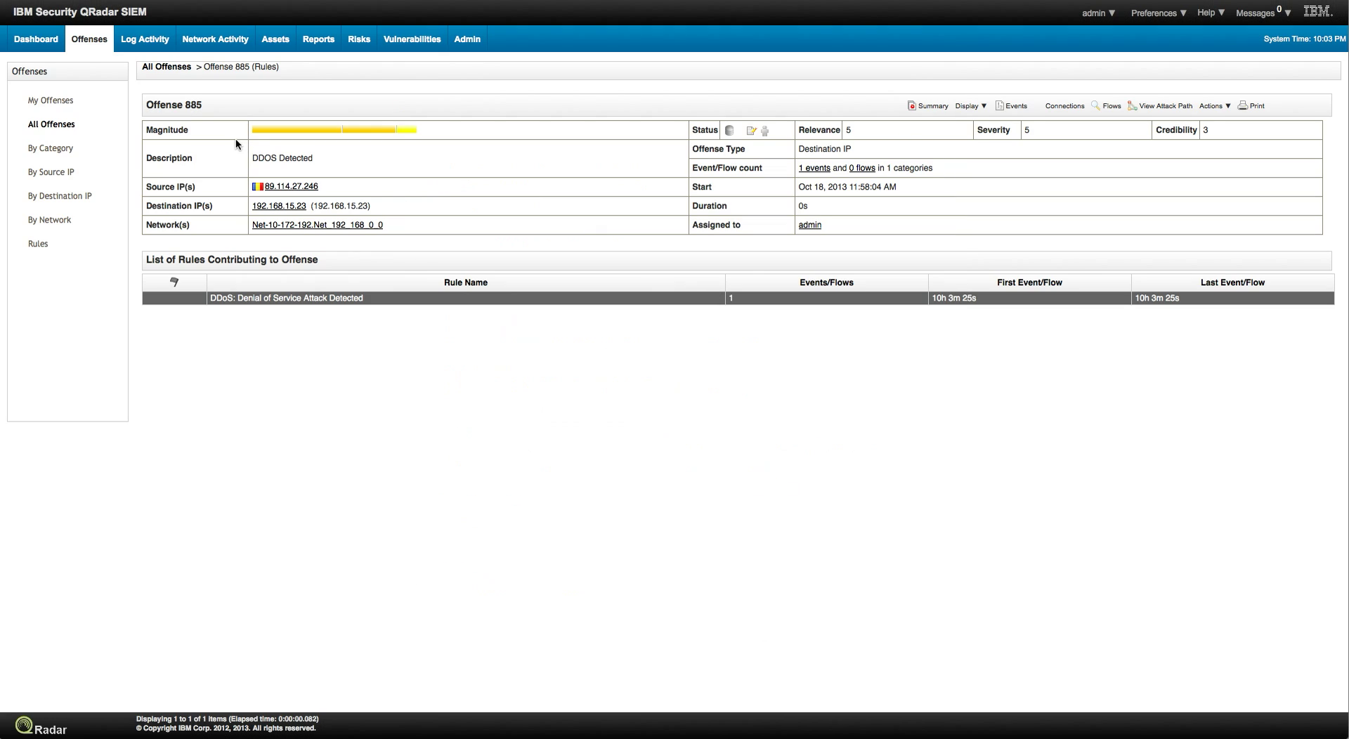
# Return to the list of all offenses, open unauthorized-authentication offense 953, and display its contributing rules
pyautogui.click(175, 69)
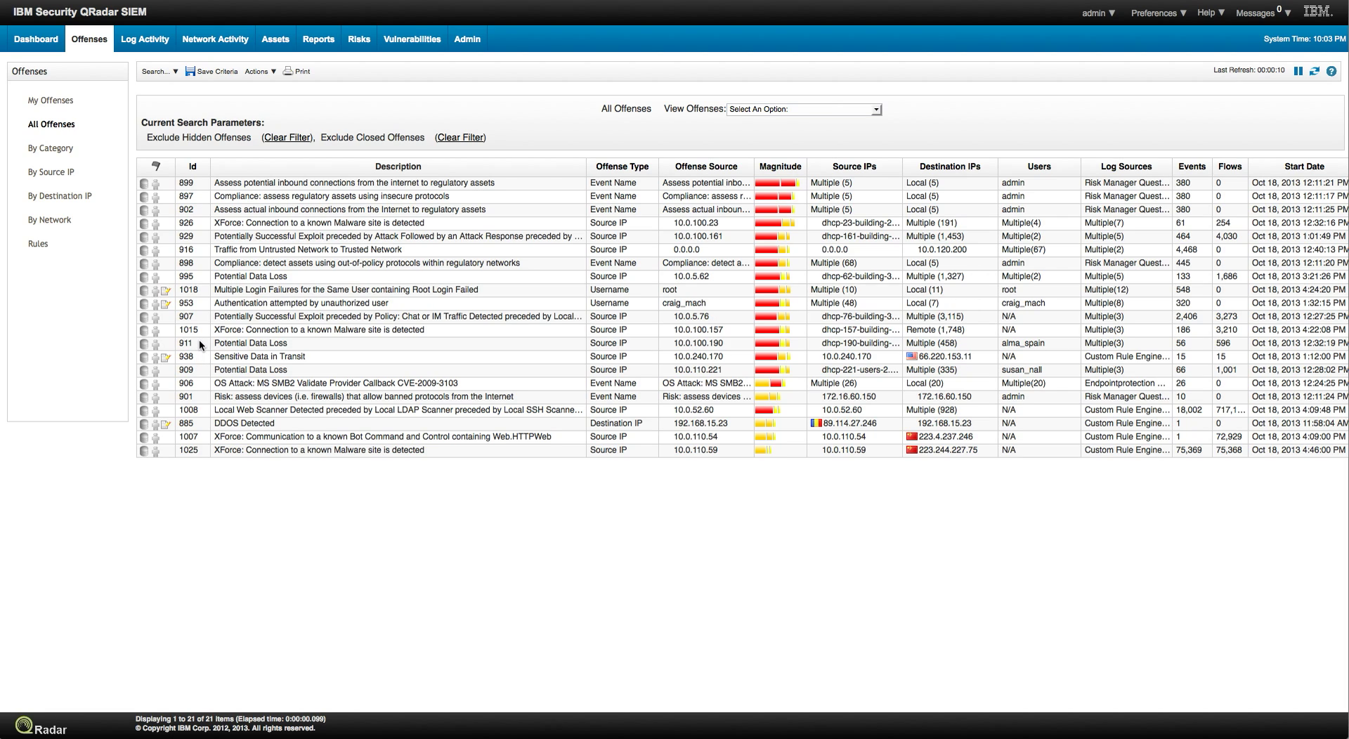
pyautogui.click(188, 304)
pyautogui.doubleClick(189, 304)
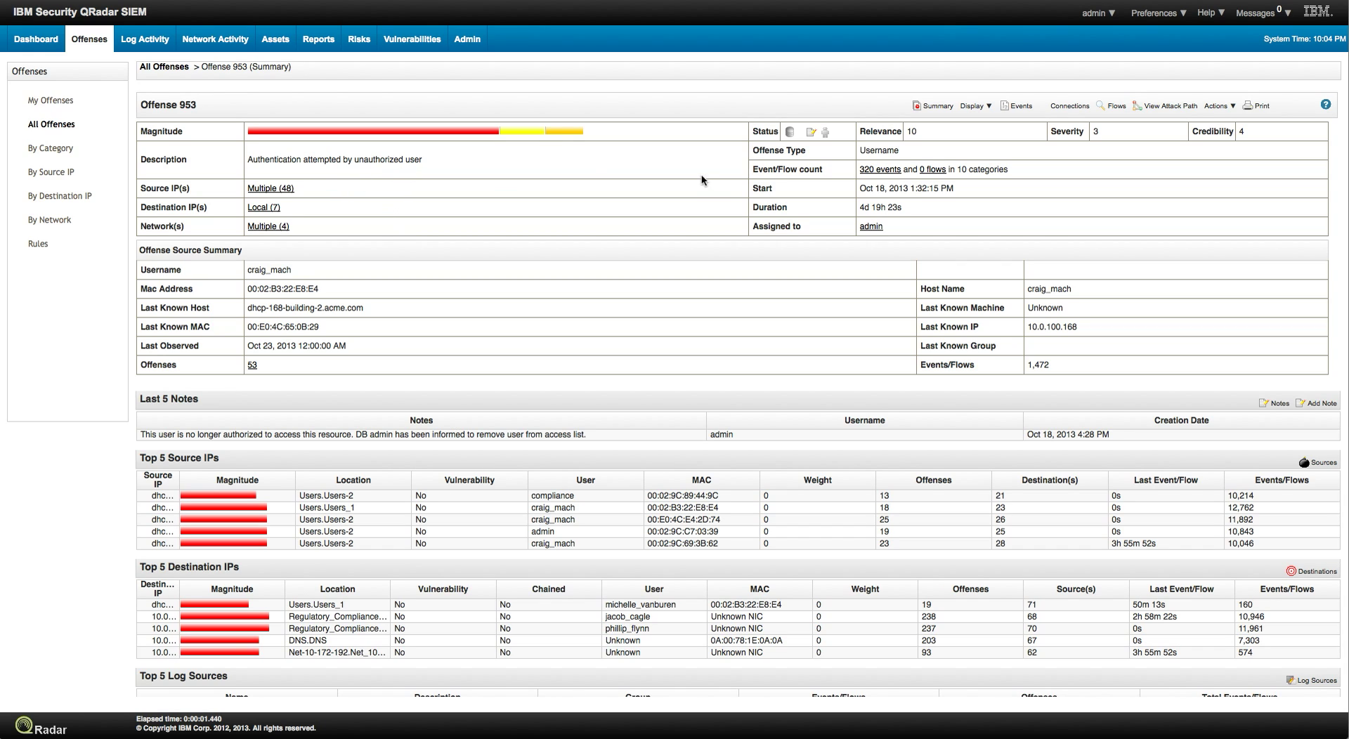
pyautogui.click(975, 106)
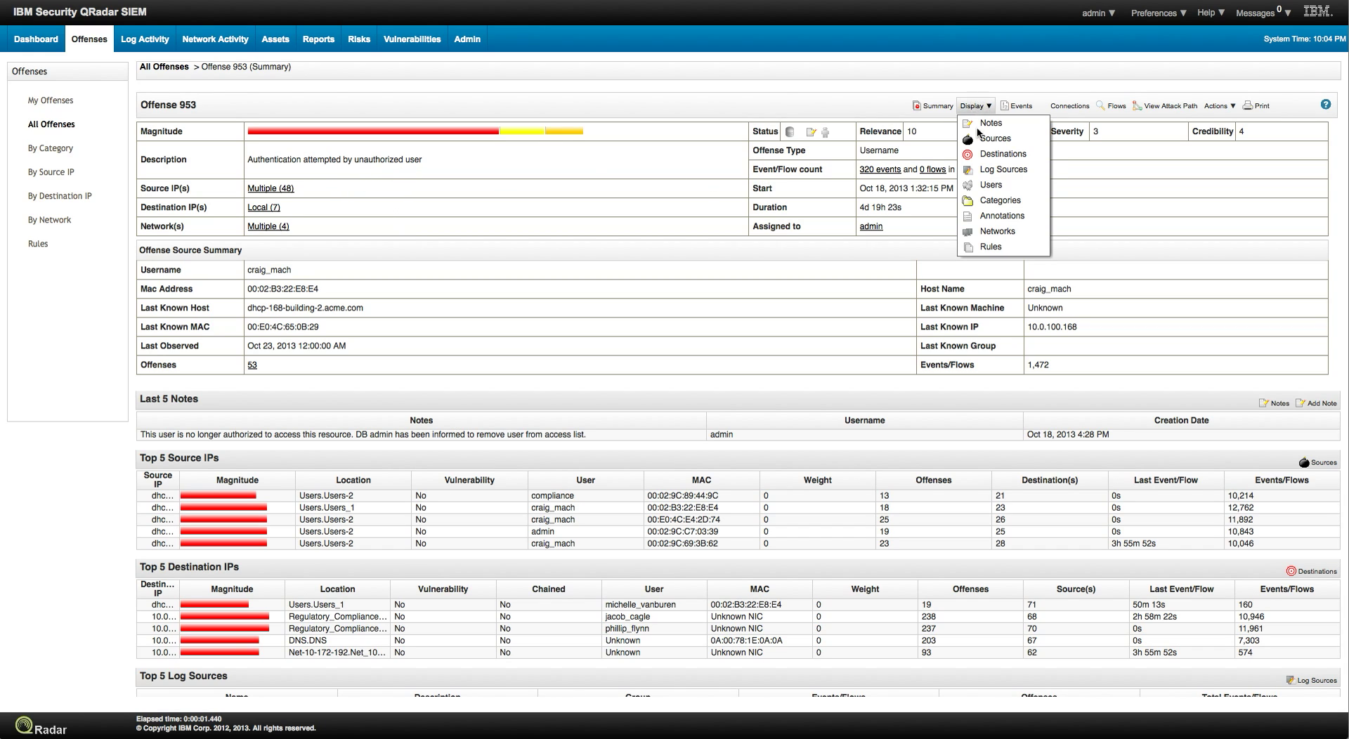
pyautogui.click(990, 246)
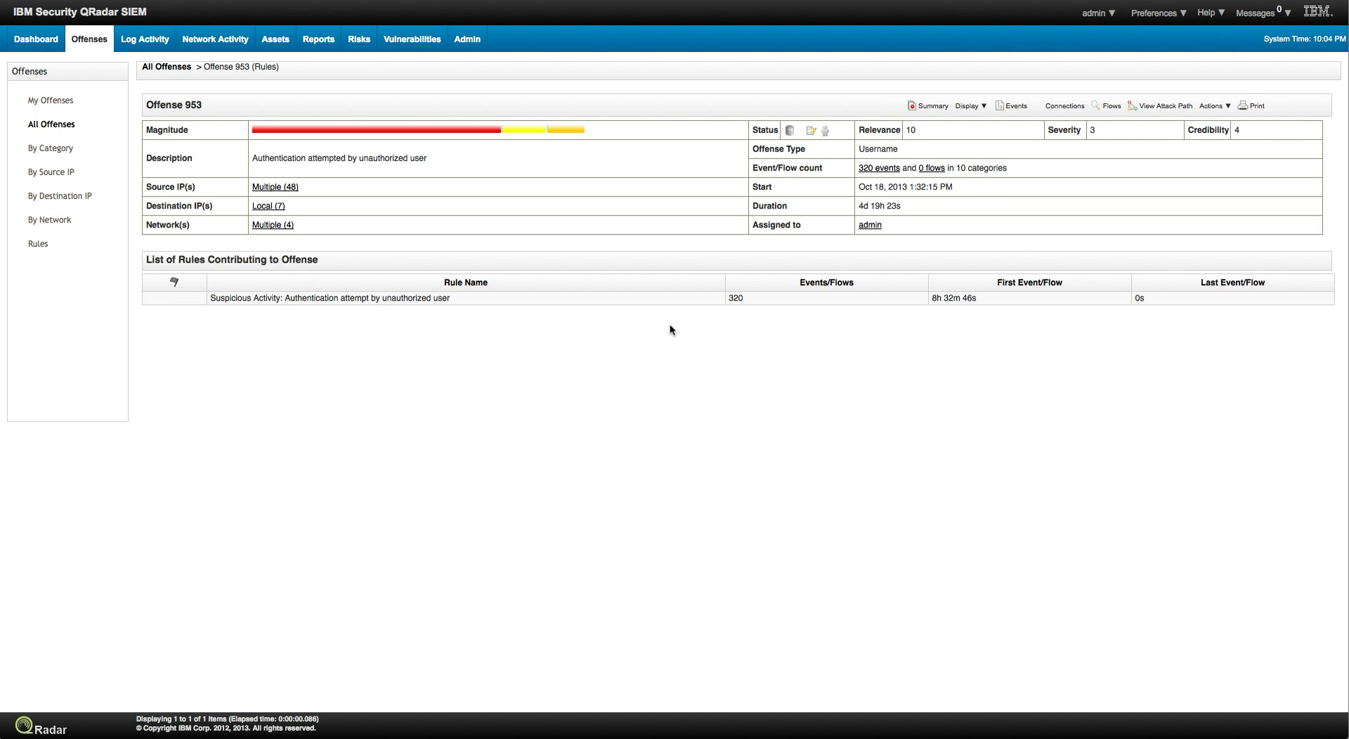
# Inspect the test conditions of the "Suspicious Activity: Authentication attempt by unauthorized user" rule and close it without saving
pyautogui.click(558, 298)
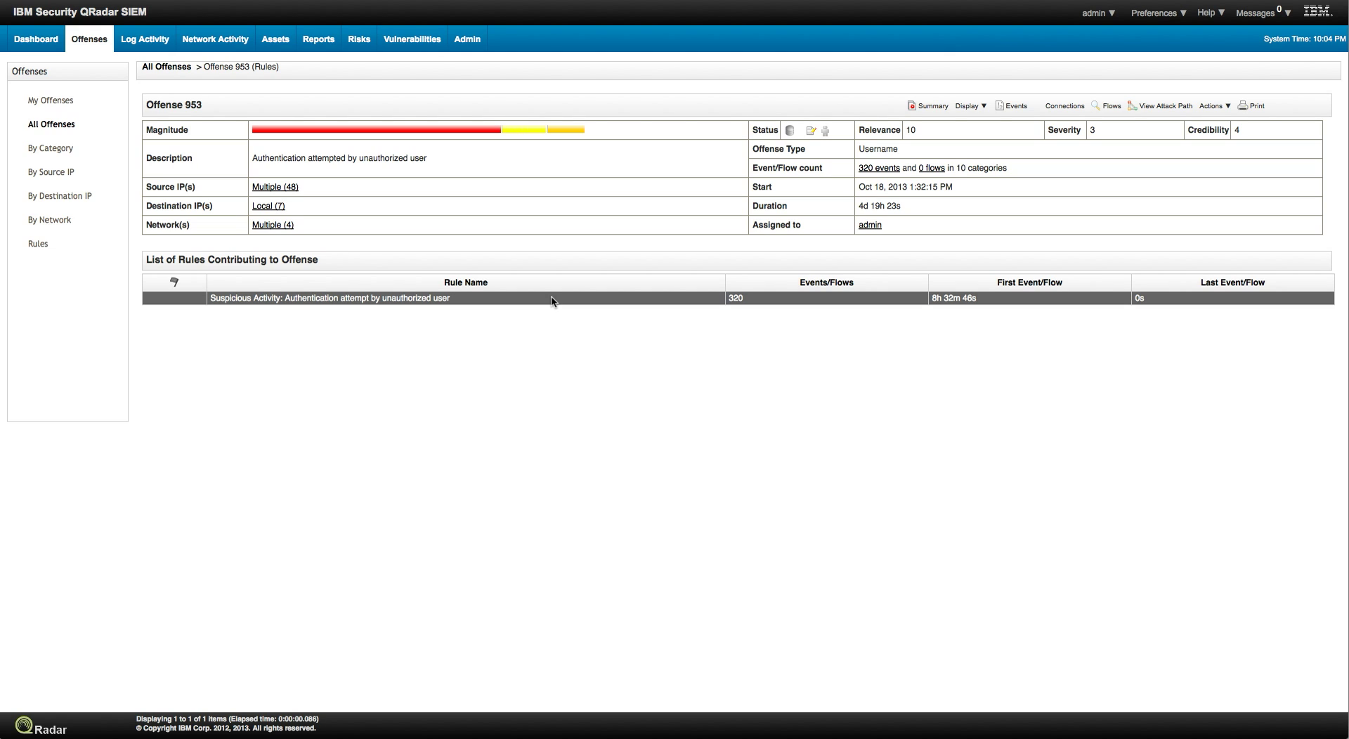
pyautogui.doubleClick(552, 301)
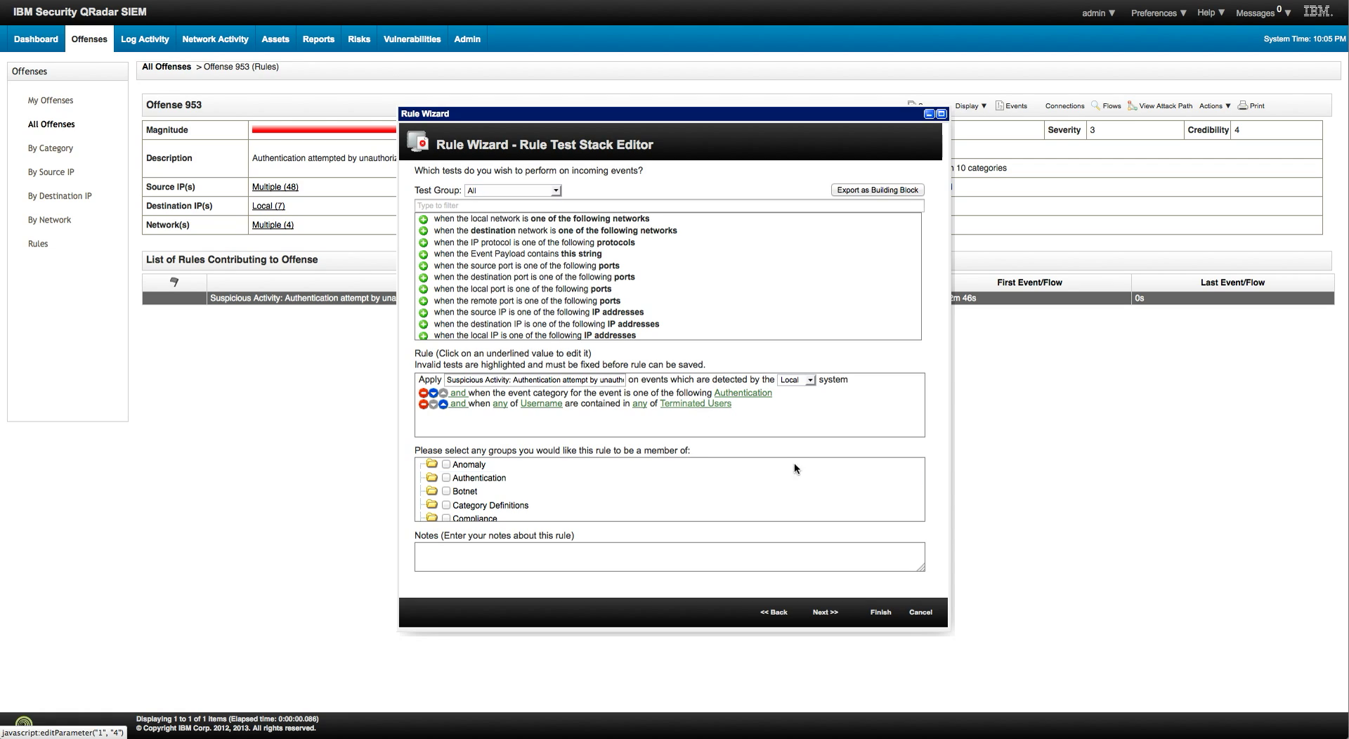
pyautogui.click(919, 612)
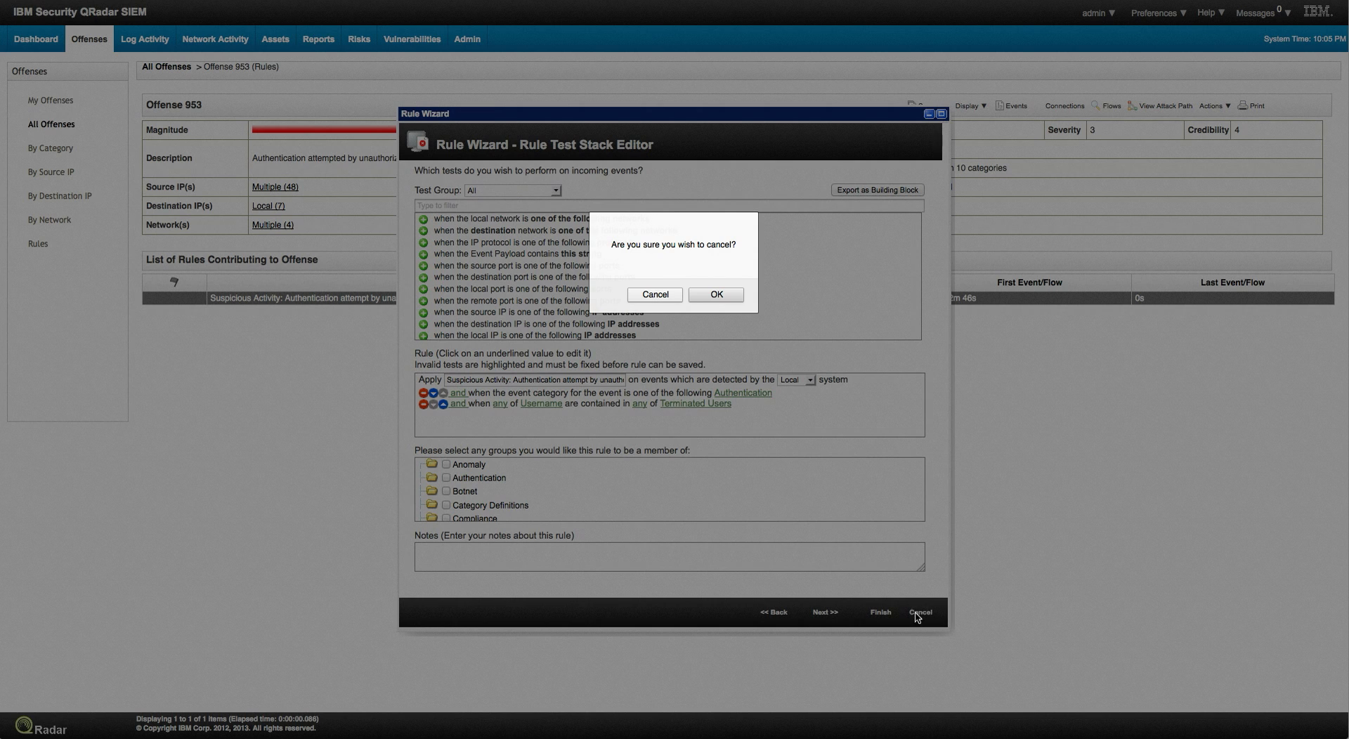
pyautogui.click(716, 296)
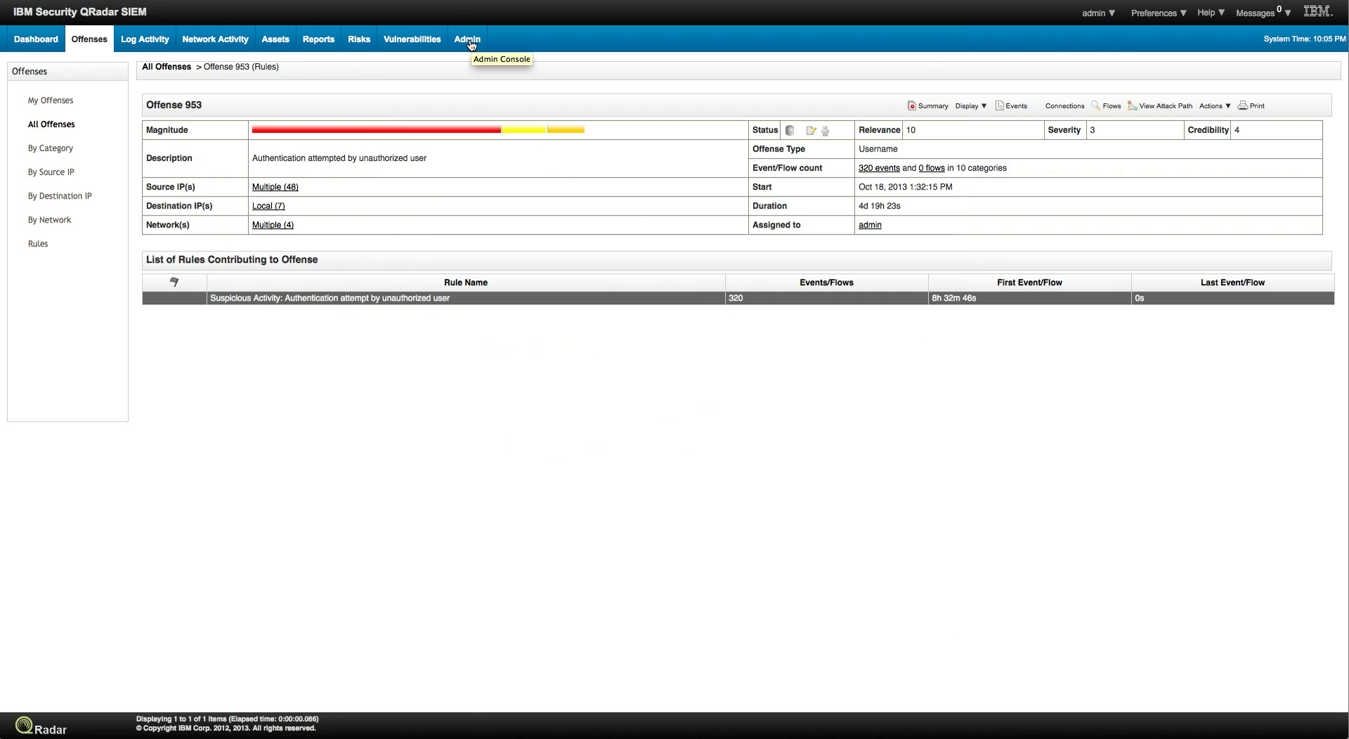
# Review the contents of the Terminated Users reference set in Reference Set Management, and close the reference set windows
pyautogui.click(469, 40)
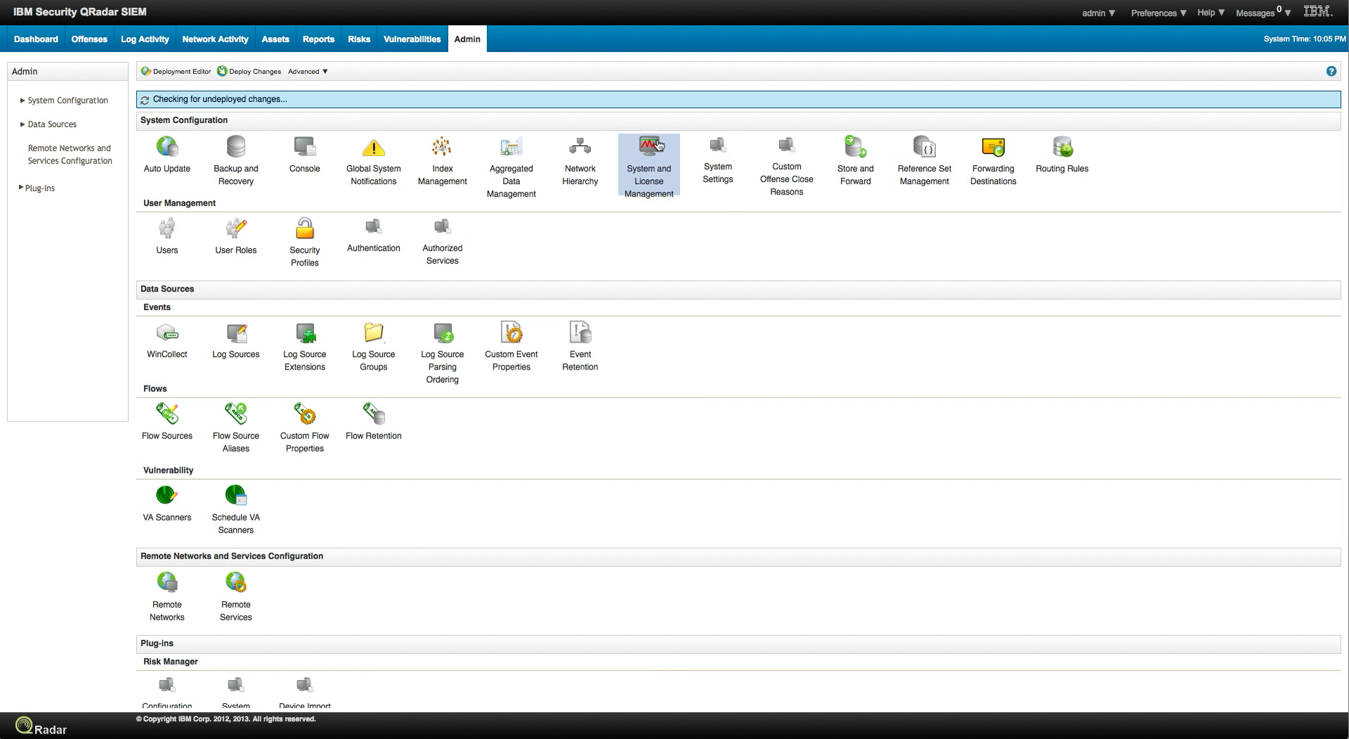
pyautogui.click(924, 161)
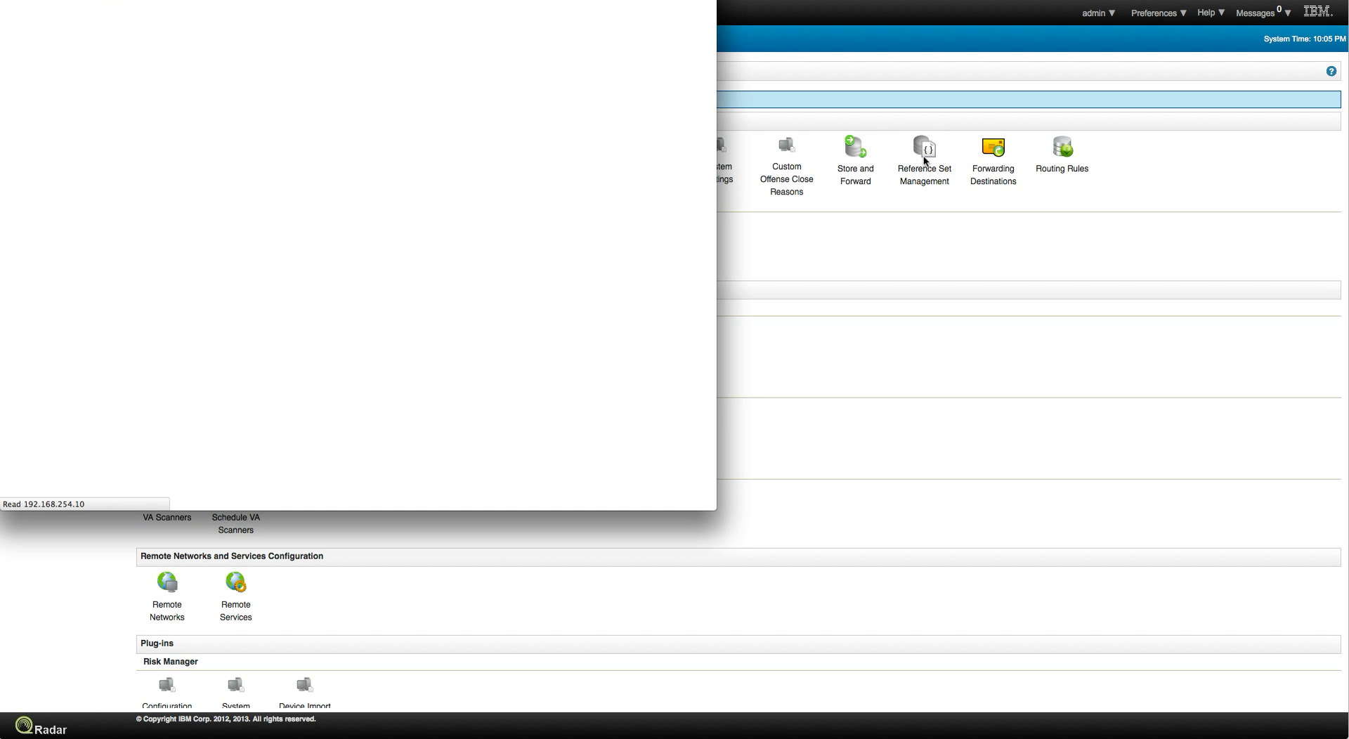
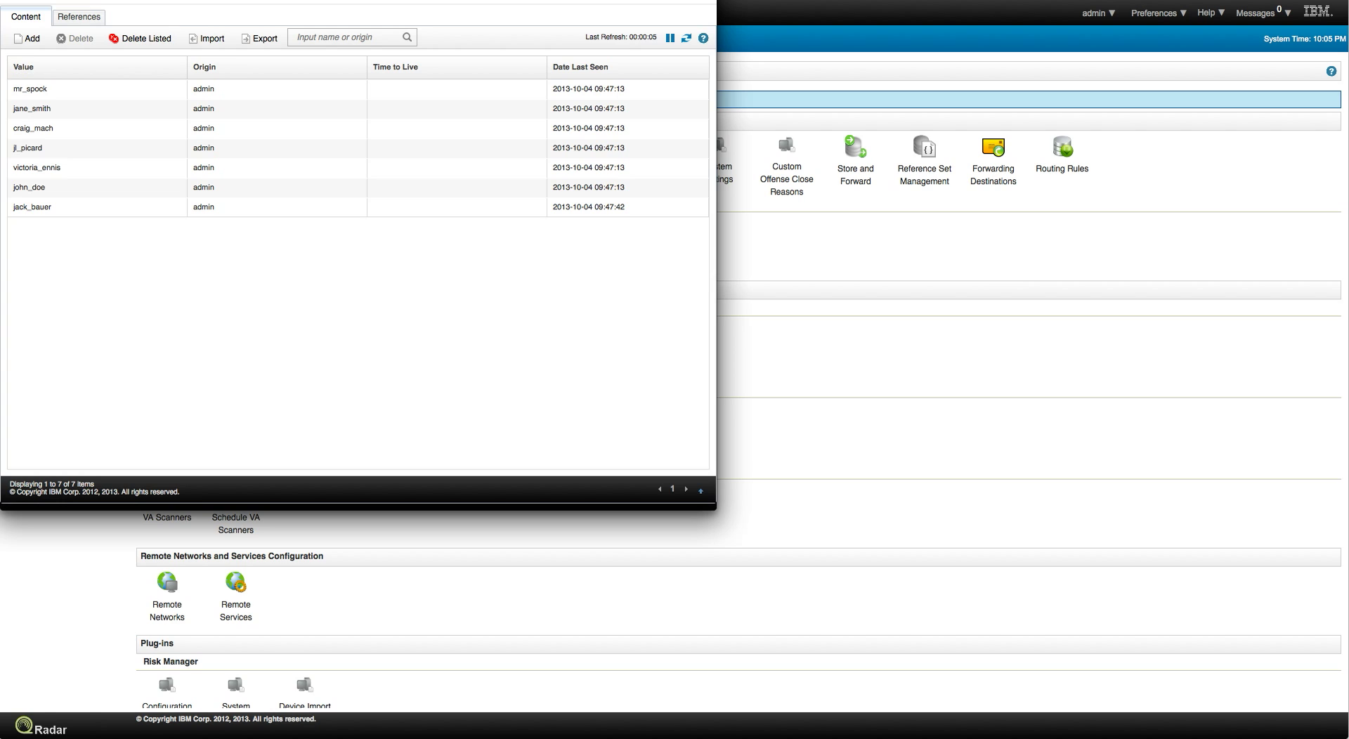
pyautogui.hotkey('ctrl', 'w')
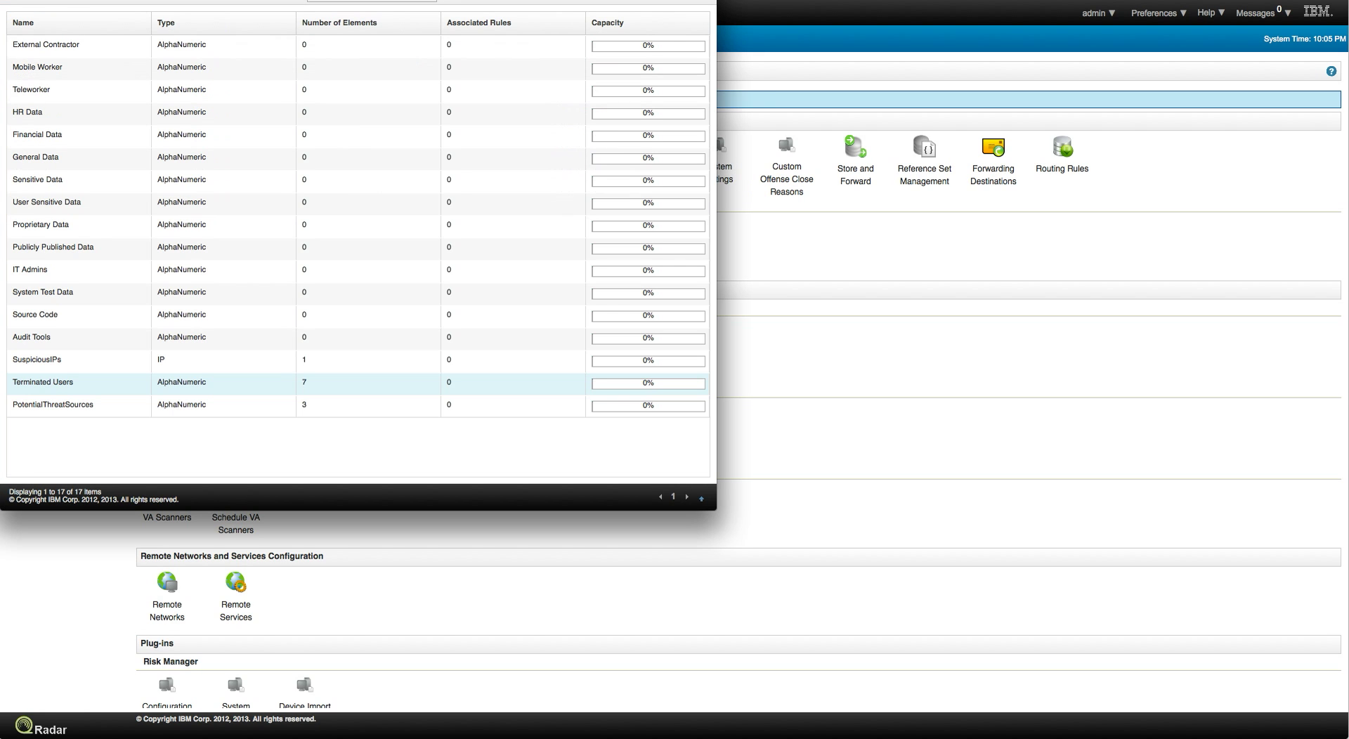
pyautogui.hotkey('ctrl', 'w')
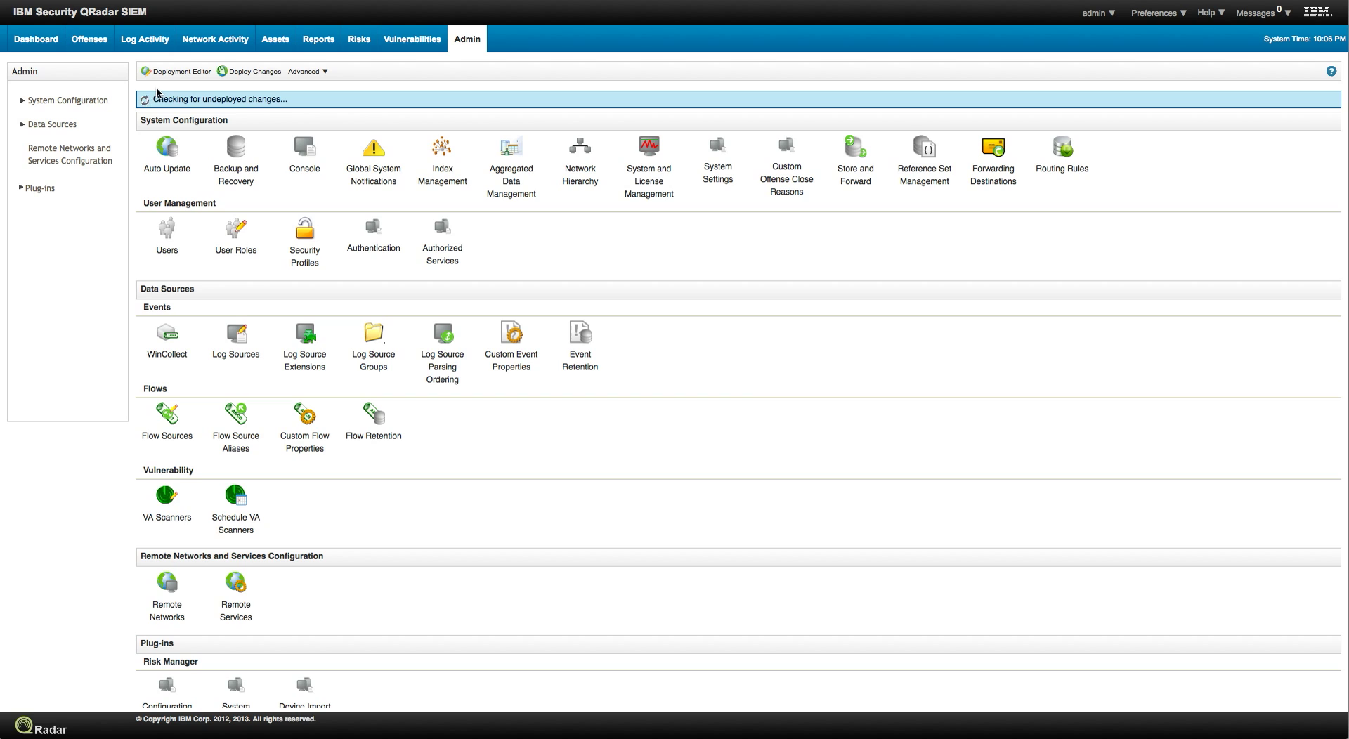
# Return to offense 953, list its events, and examine the details of the most recent "Authentication attempted by unauthorized user" event
pyautogui.click(94, 39)
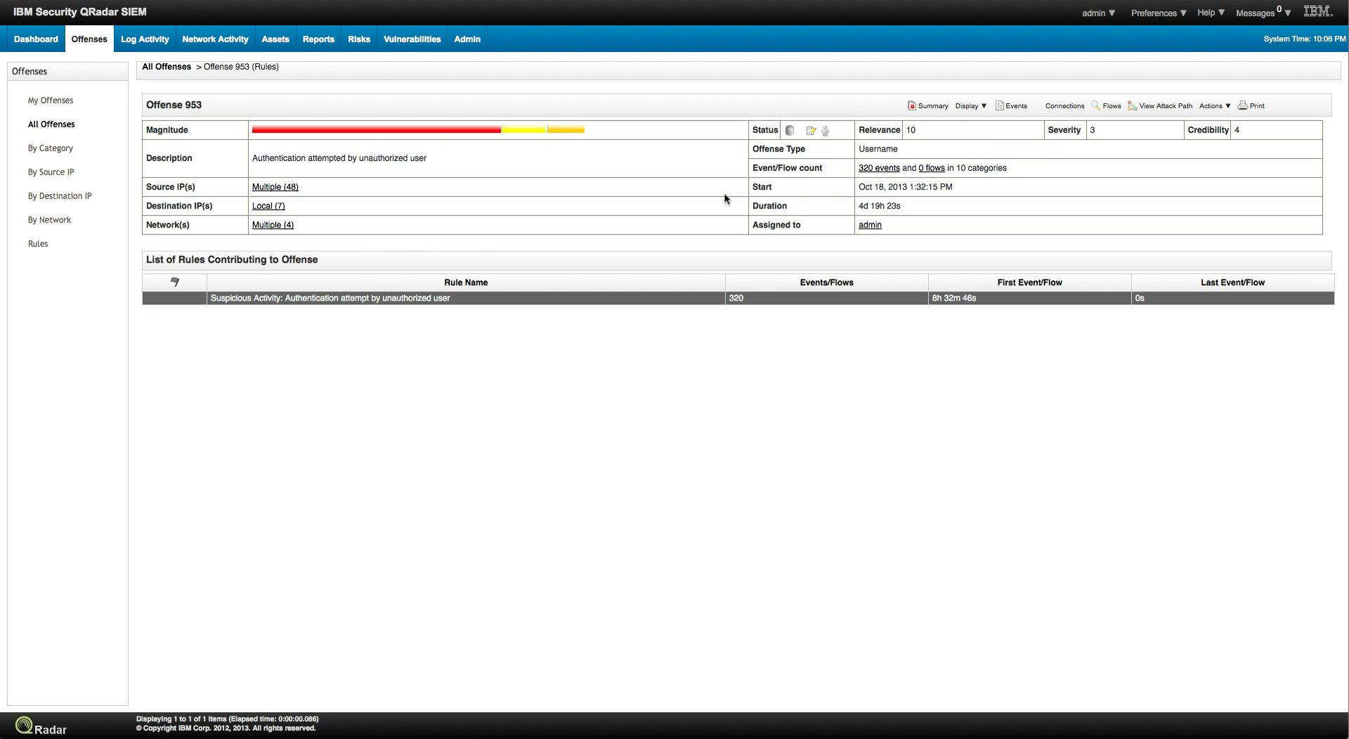
pyautogui.click(880, 169)
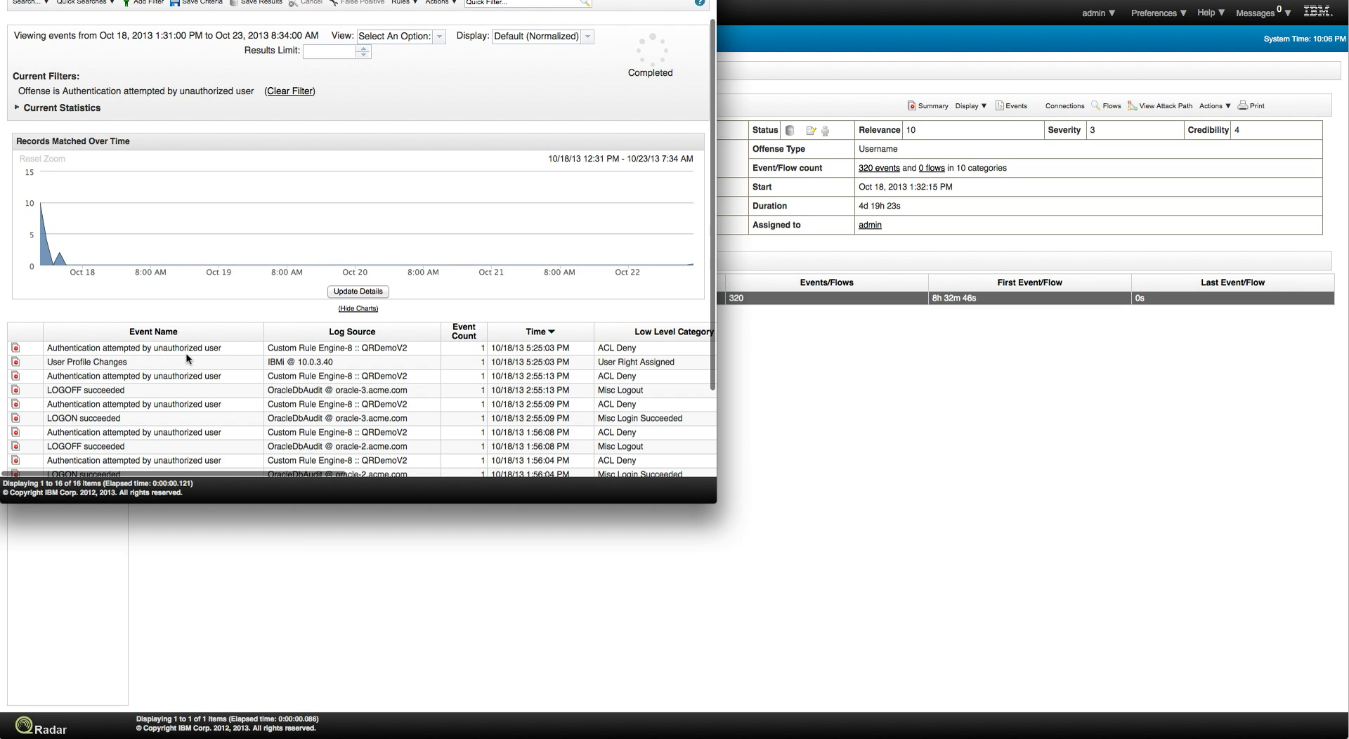
pyautogui.doubleClick(161, 347)
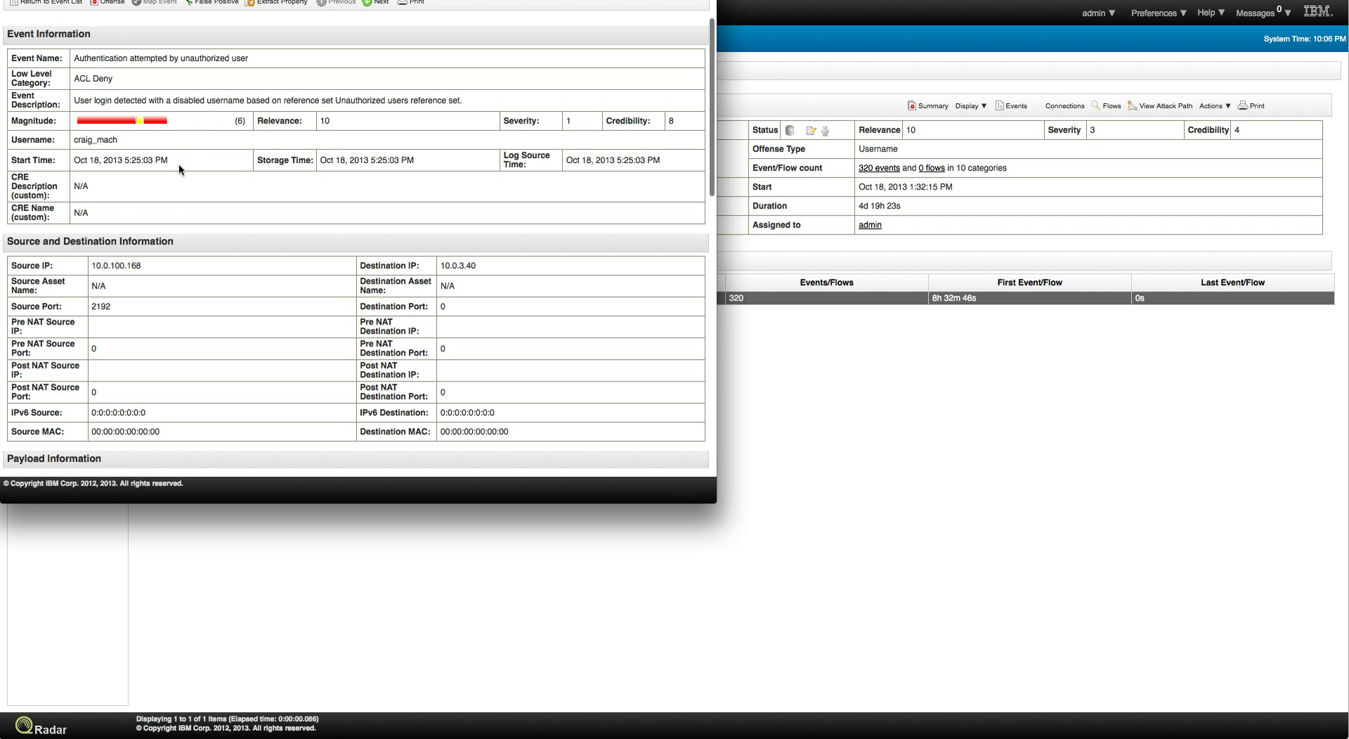
pyautogui.scroll(-4, 177, 227)
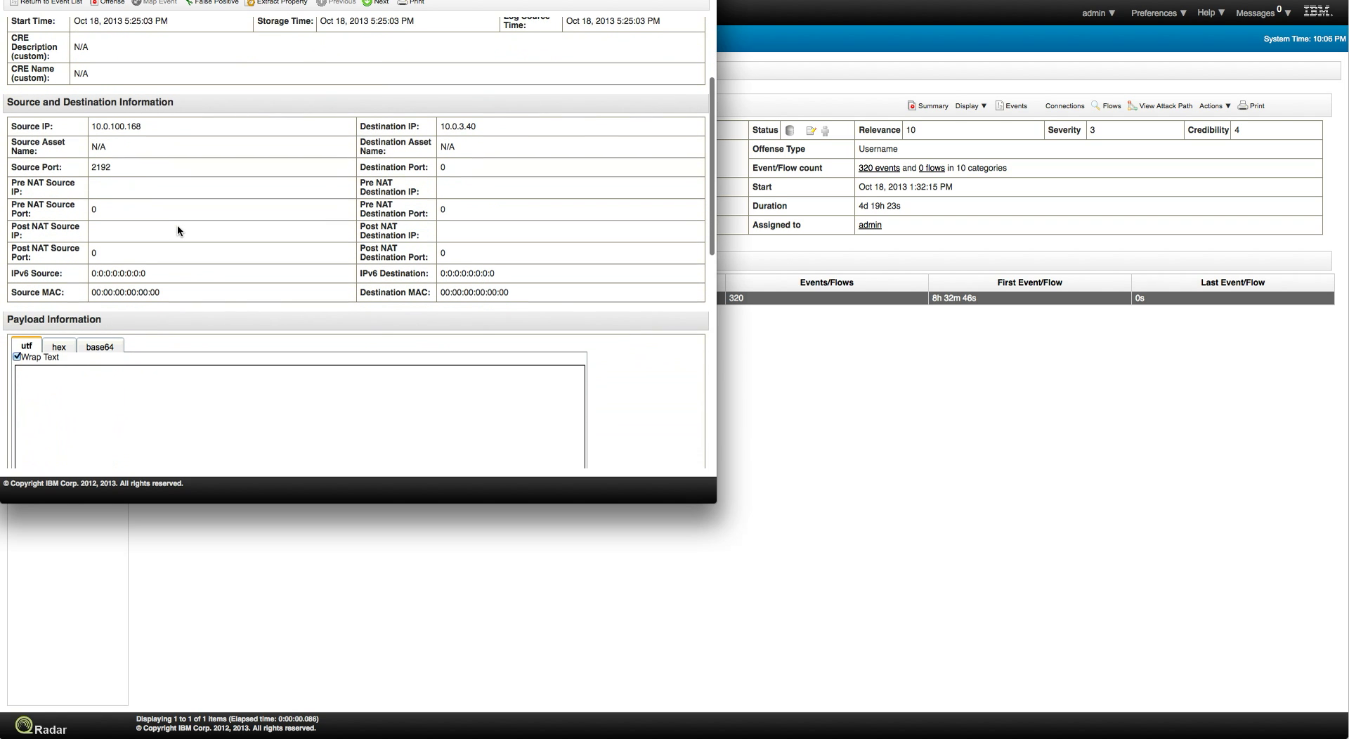
pyautogui.scroll(3, 178, 224)
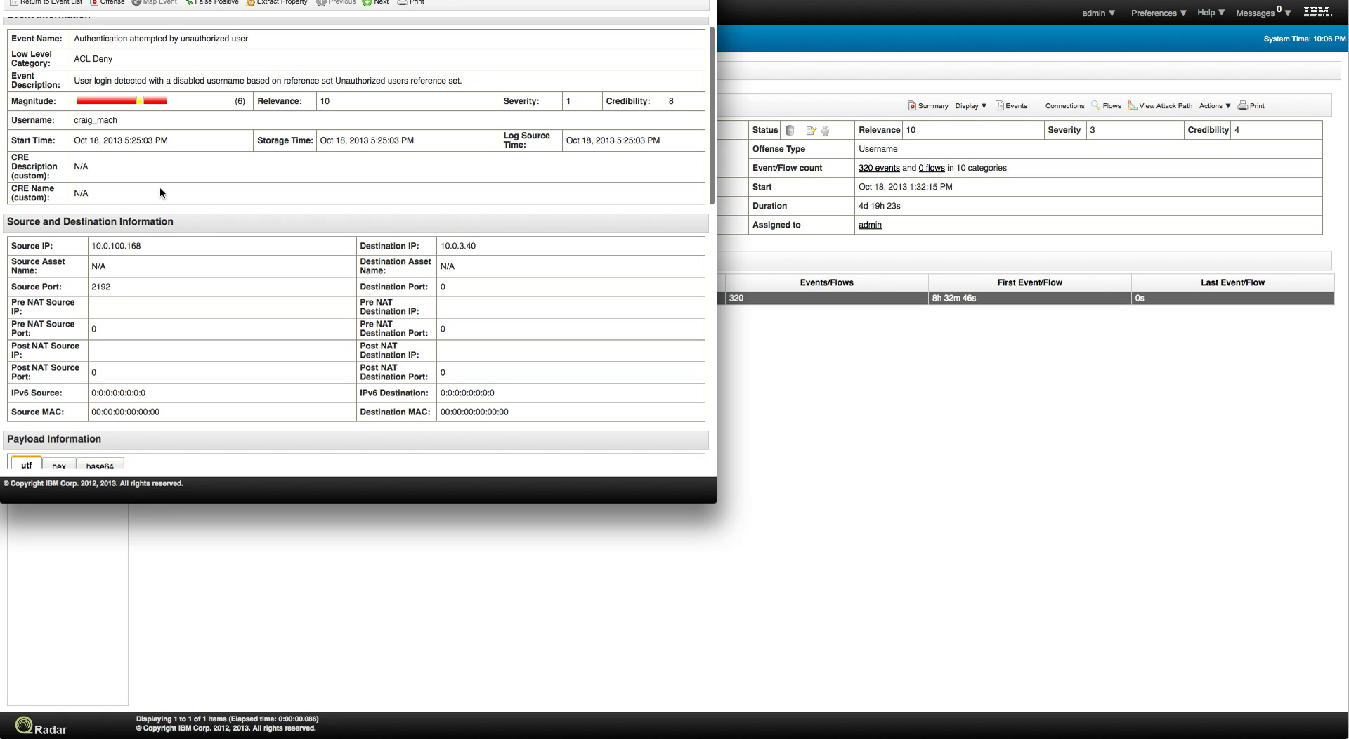